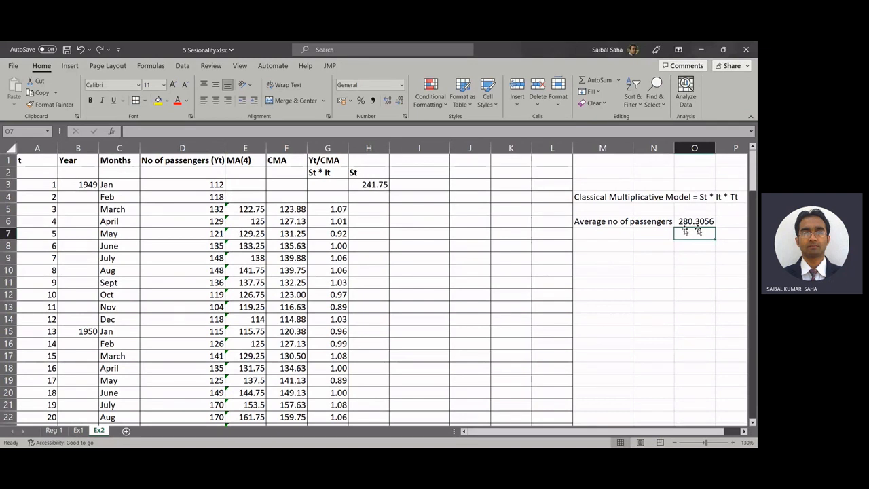
Divide the January average formula in H3 by 280.3056 and fill it down through December in H14
left_click(371, 188)
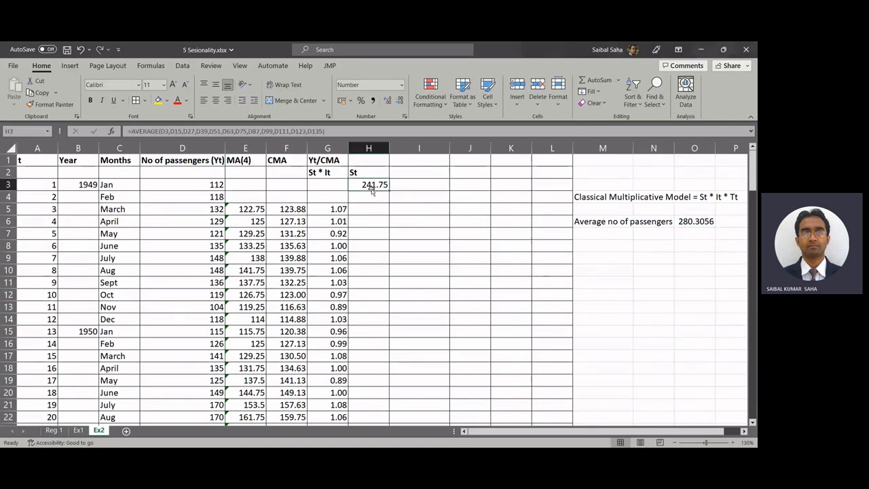
left_click(340, 131)
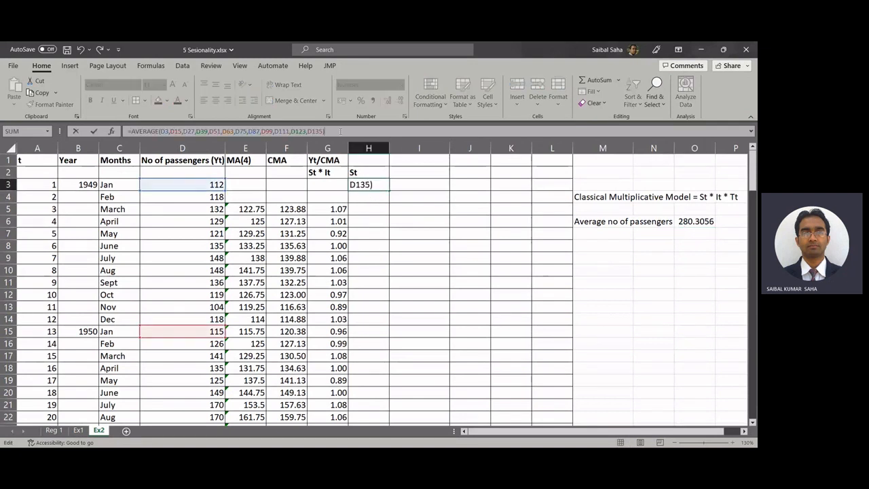
type("/280.3056")
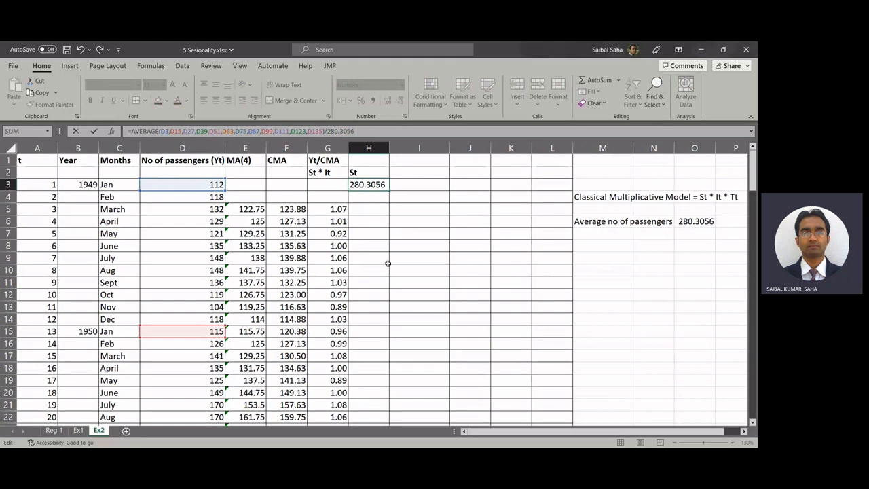
key("ctrl+Return")
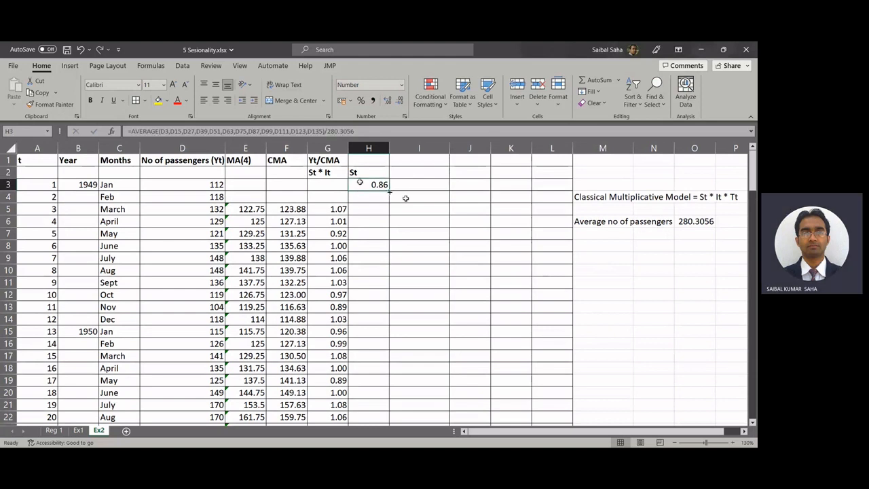
left_click_drag(390, 192, 382, 326)
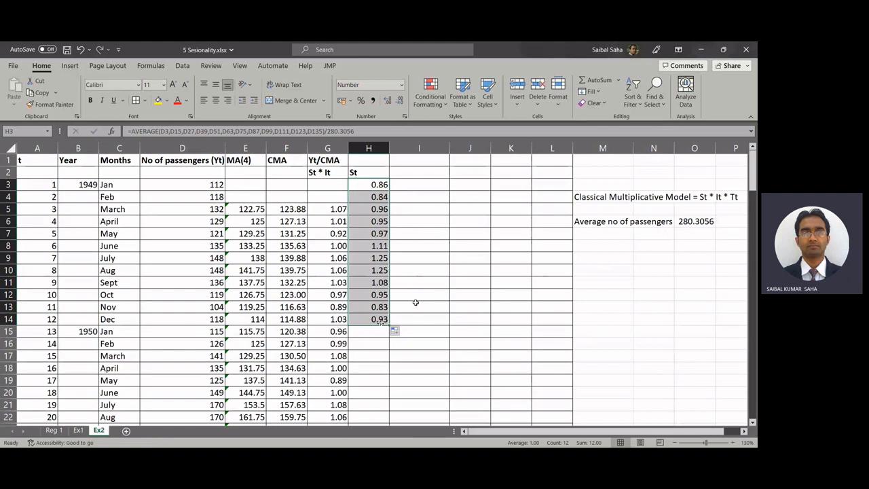
Examine which passenger cells the filled St formulas for February (H4) and November (H13) reference
double_click(378, 197)
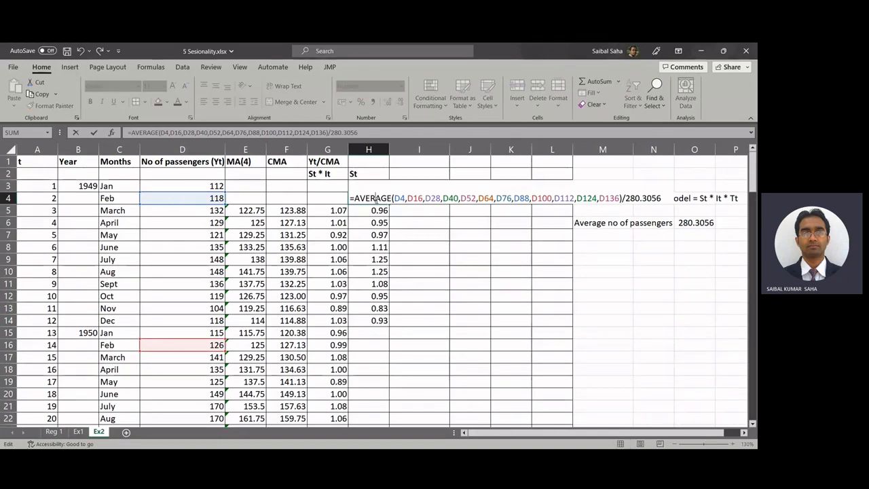
scroll(376, 199, "down", 8)
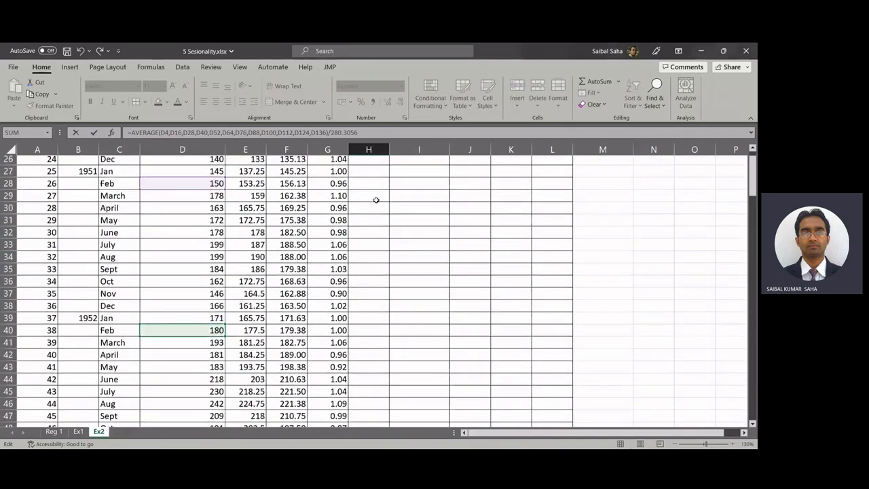
scroll(375, 197, "down", 2)
key("Return")
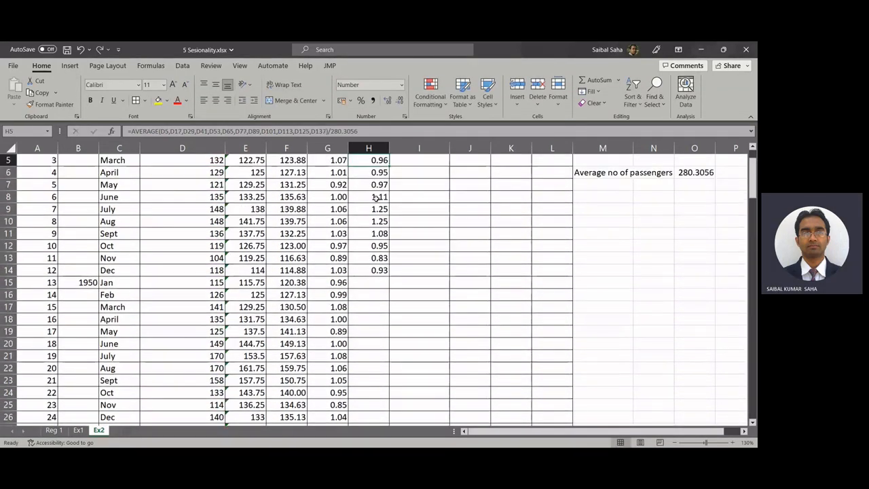
double_click(361, 258)
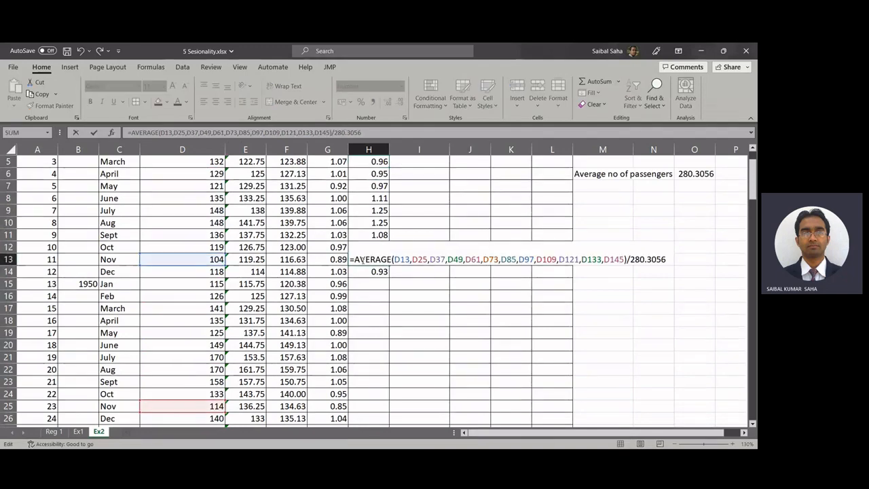
scroll(362, 260, "down", 7)
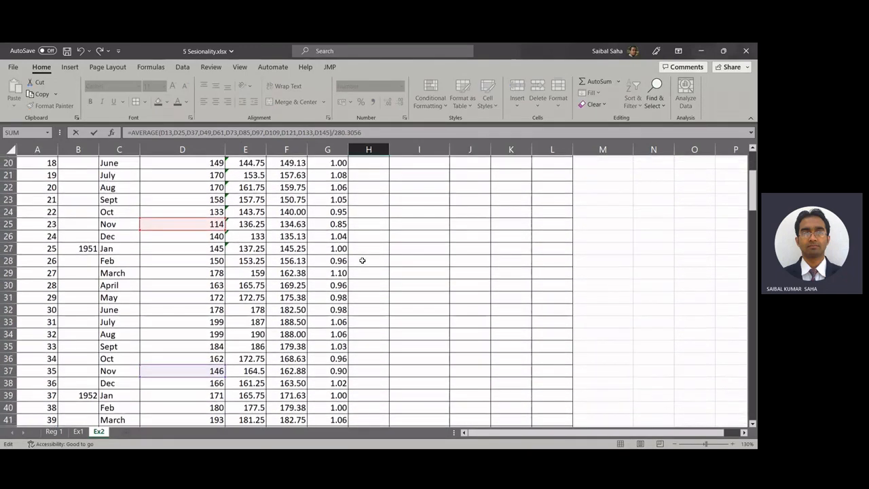
scroll(362, 260, "down", 2)
scroll(361, 260, "up", 11)
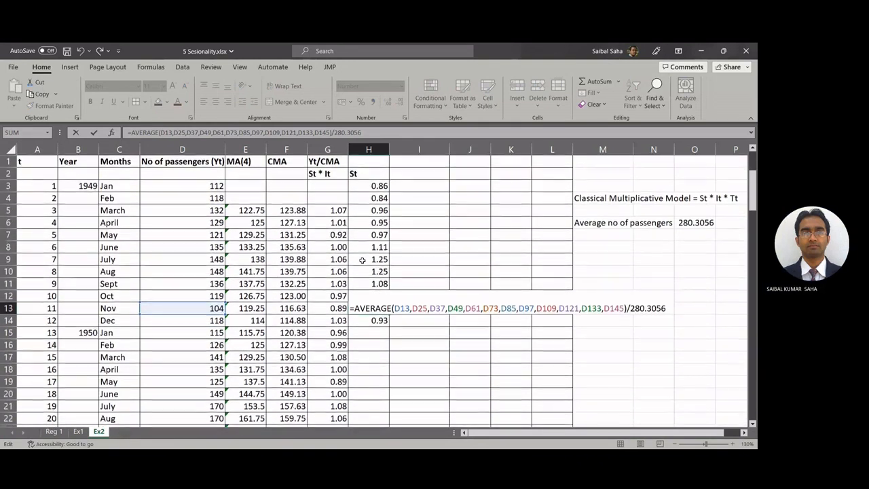
key("Return")
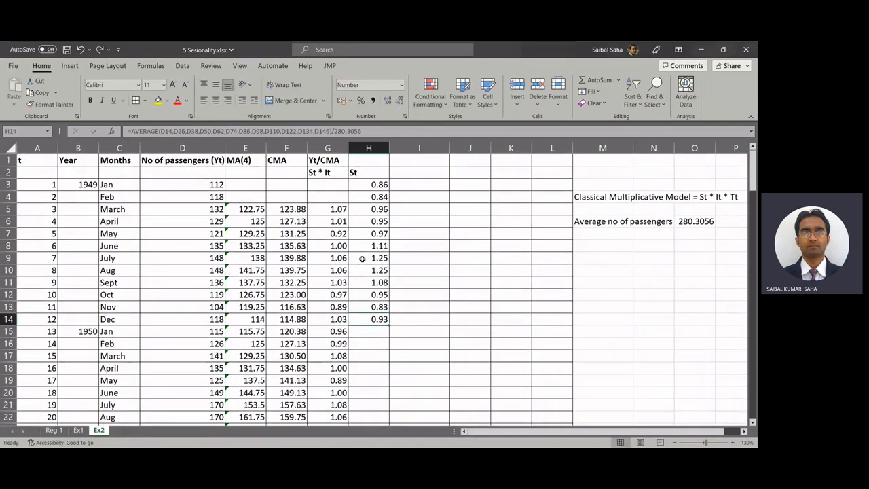
Copy the twelve St indices in H3:H14 and paste them as values only for 1950, starting at H15
left_click_drag(370, 183, 364, 318)
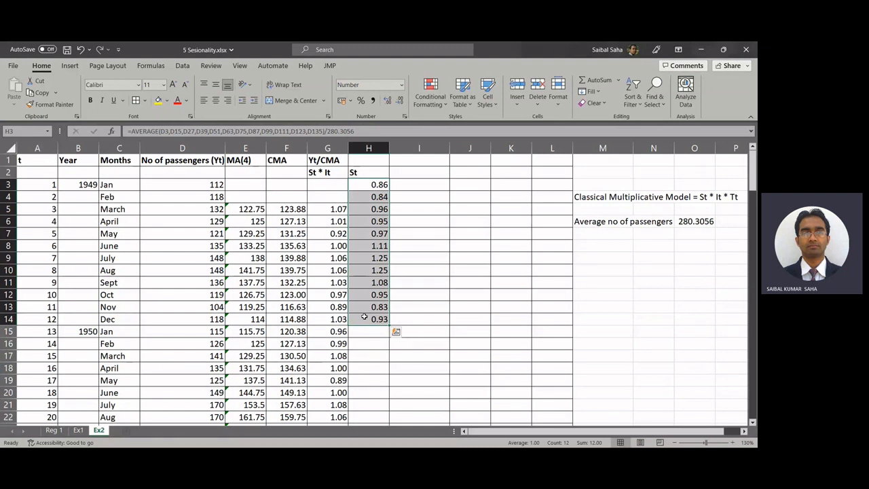
key("ctrl+c")
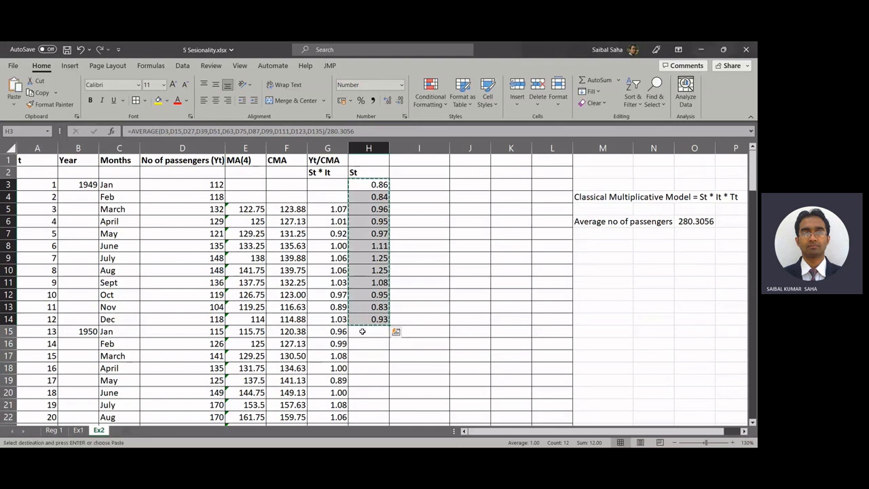
left_click(361, 331)
left_click(15, 105)
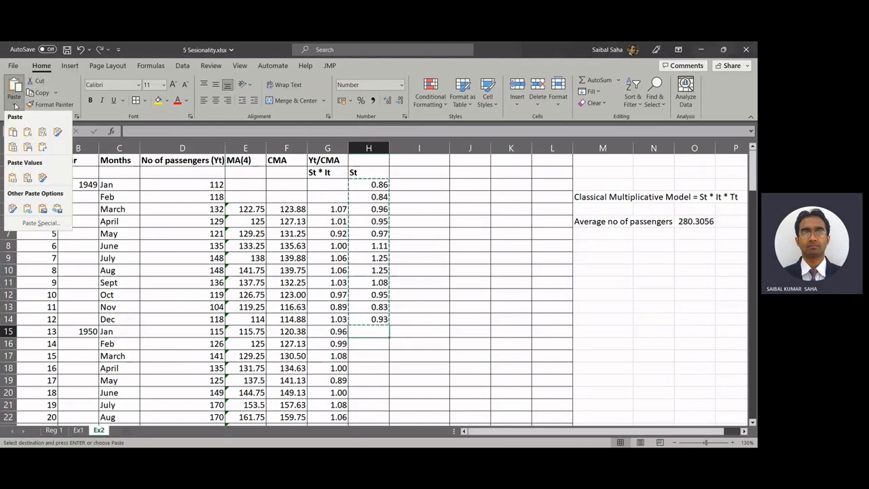
left_click(12, 177)
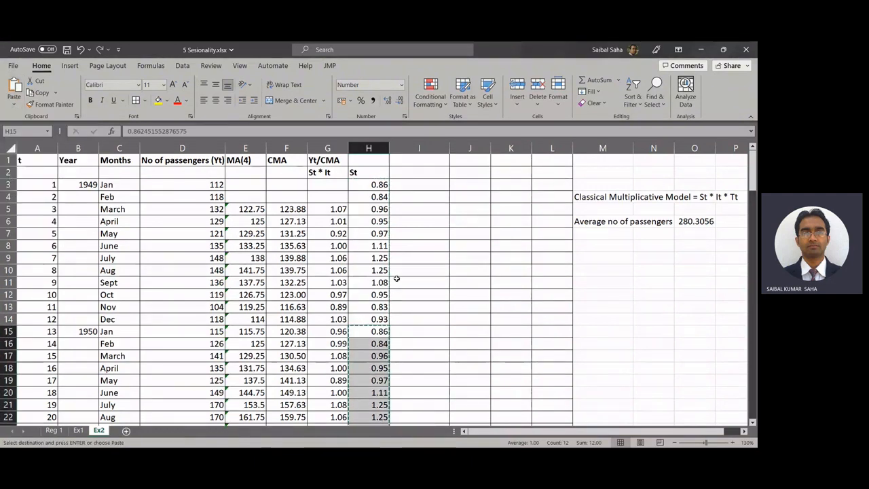
Paste the twelve monthly St values for 1951 through 1954, starting at H27, H39, H51 and H63
scroll(396, 278, "down", 5)
left_click(377, 281)
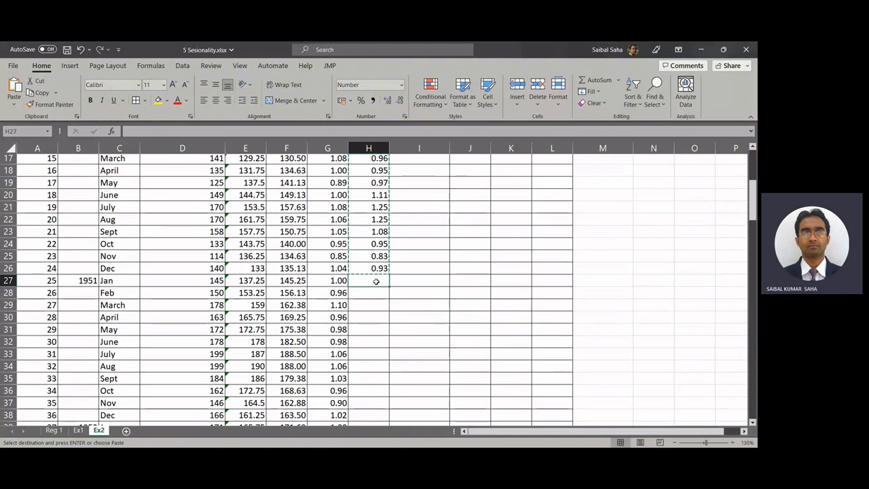
key("ctrl+v")
scroll(334, 281, "down", 4)
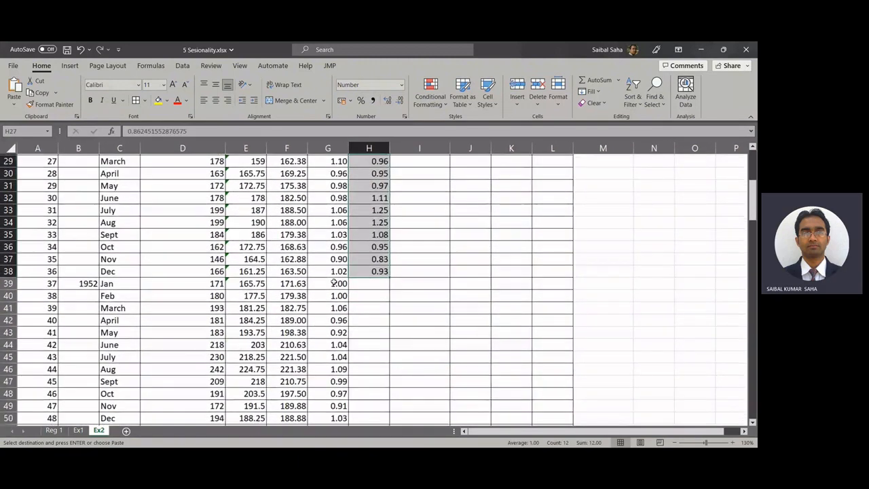
left_click(365, 278)
key("ctrl+v")
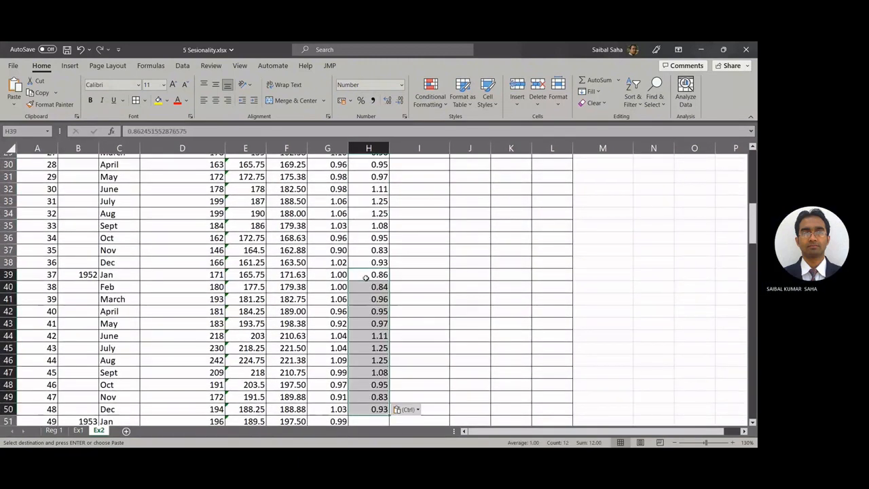
scroll(370, 298, "down", 3)
left_click(371, 317)
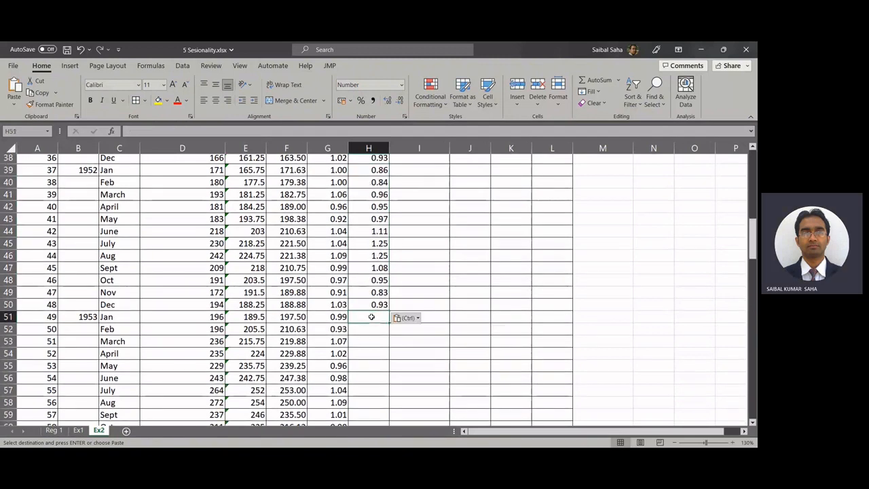
key("ctrl+v")
scroll(370, 287, "down", 5)
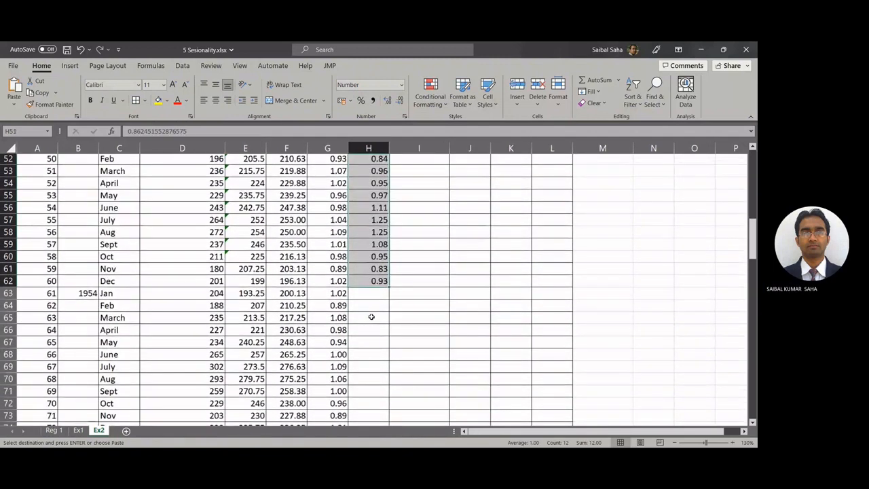
left_click(372, 275)
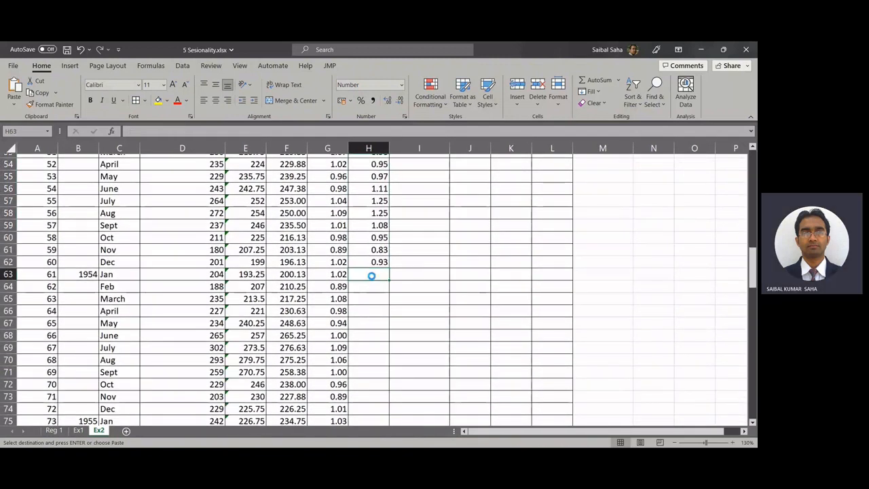
key("ctrl+v")
Paste the twelve monthly St values for 1955, 1956 and 1957, starting at H75, H87 and H99
scroll(372, 275, "down", 5)
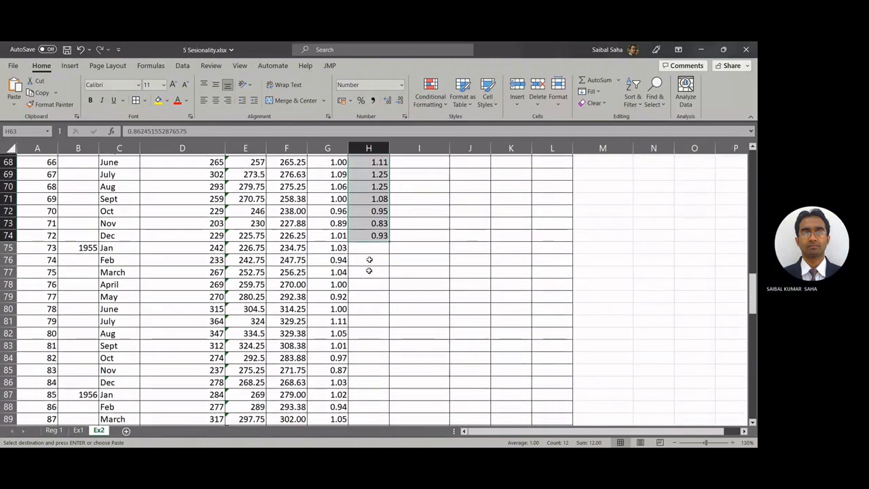
left_click(372, 249)
key("ctrl+v")
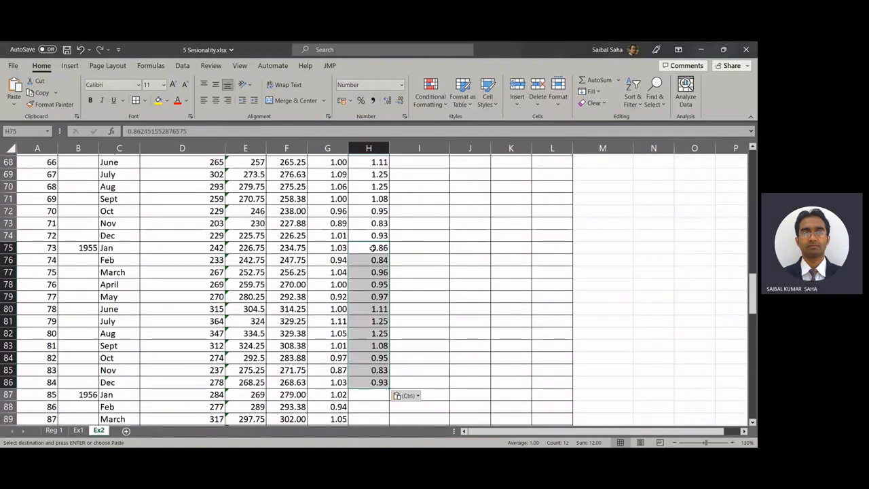
scroll(372, 248, "down", 4)
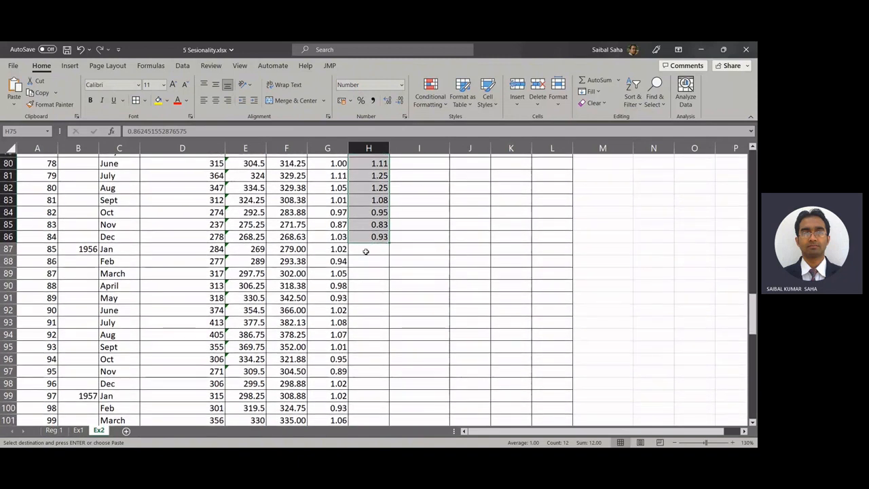
left_click(366, 251)
key("ctrl+v")
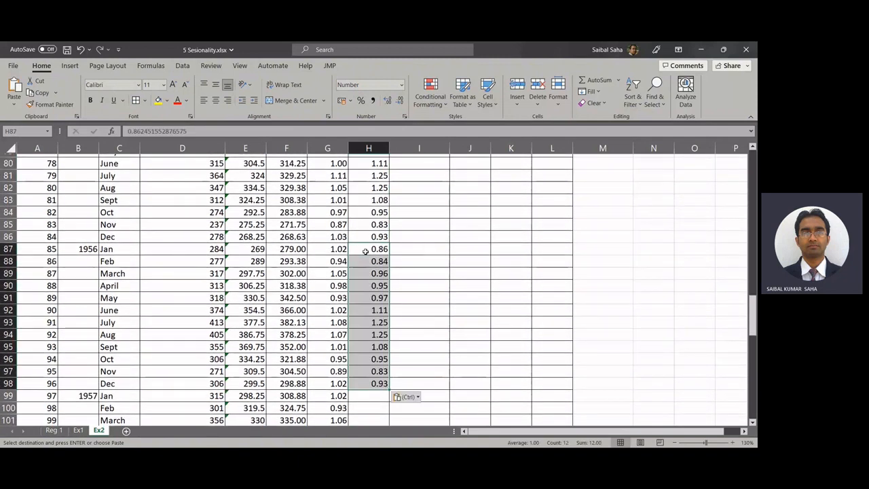
scroll(366, 251, "down", 3)
left_click(364, 304)
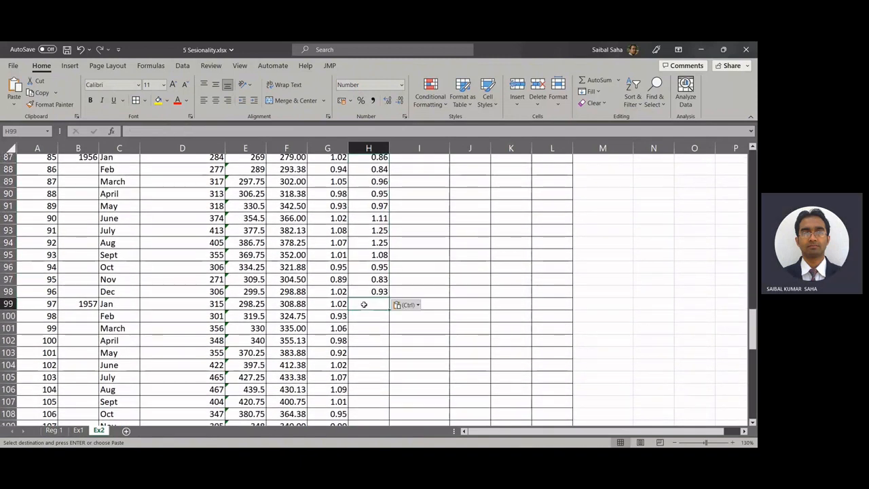
key("ctrl+v")
Paste the twelve monthly St values for 1958, 1959 and 1960, starting at H111, H123 and H135
scroll(364, 305, "down", 6)
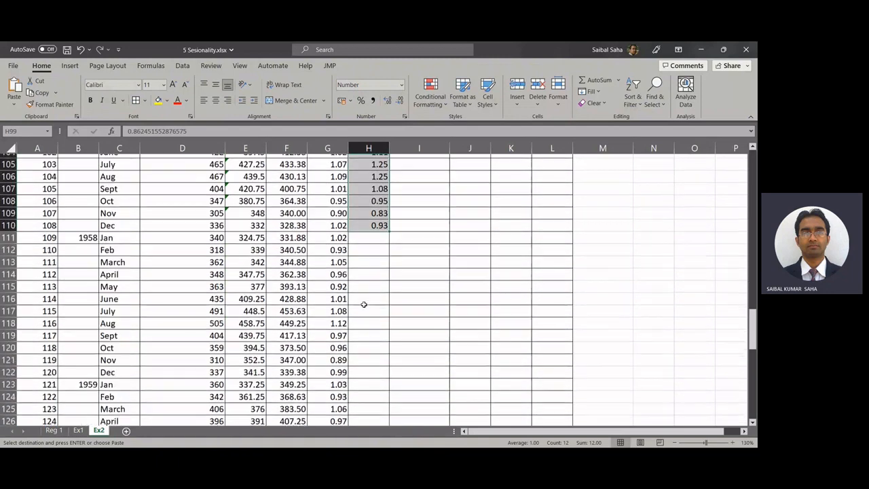
left_click(367, 223)
key("ctrl+v")
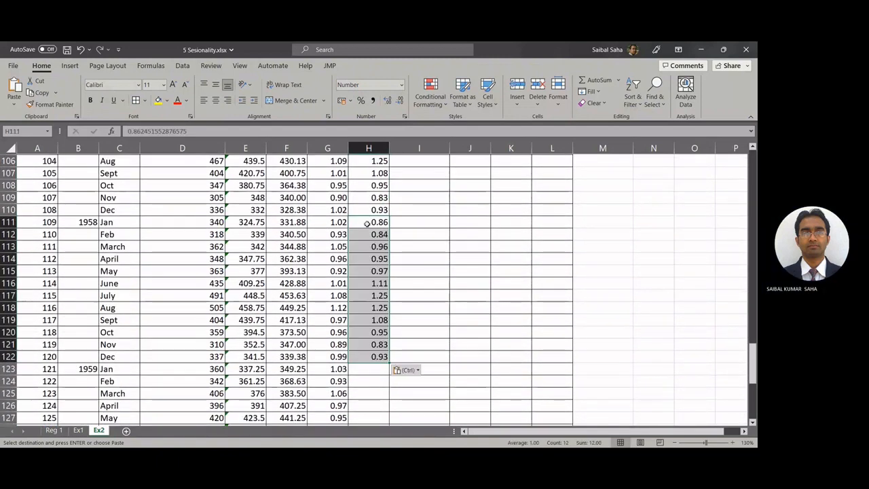
scroll(365, 256, "down", 3)
left_click(366, 255)
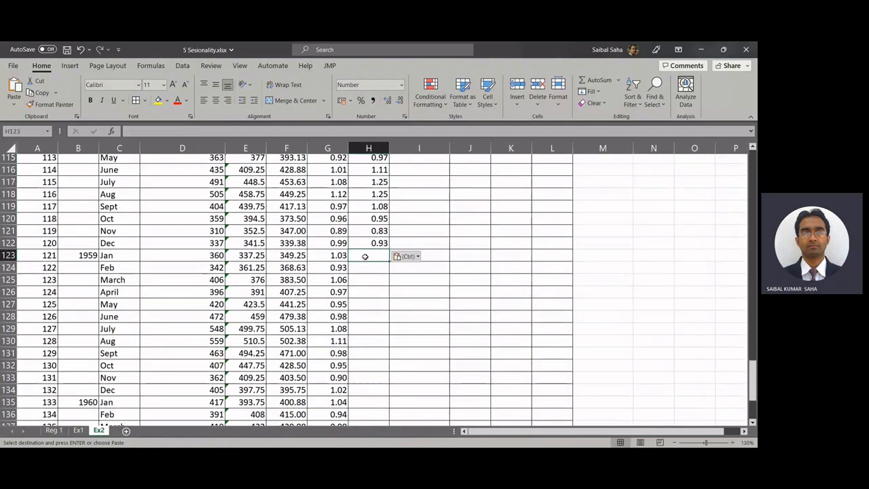
key("ctrl+v")
scroll(373, 258, "down", 1)
scroll(373, 260, "down", 3)
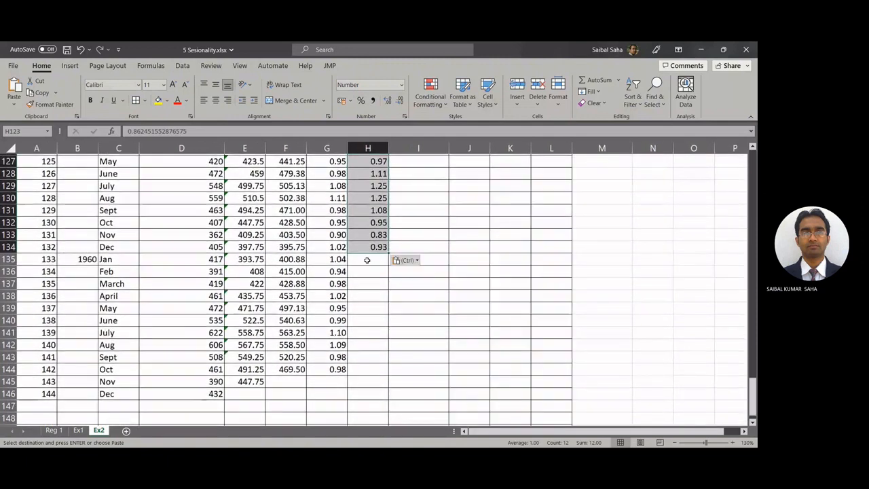
left_click(367, 260)
type("0.86 0.84 0.96 0.95 0.97 1.11 1.25 1.25 1.08 0.95 0.83 0.93")
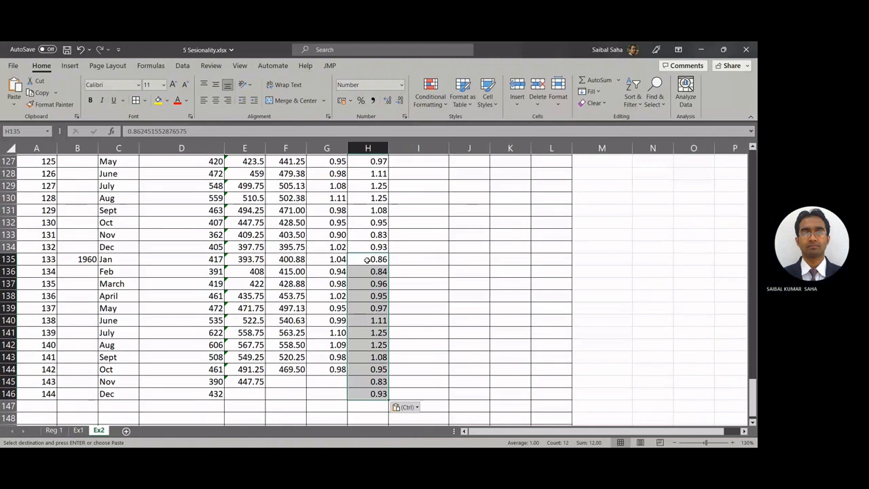
Add the headings "Yt/St" in I1 and "De-seasonalized" in I2
scroll(367, 260, "up", 20)
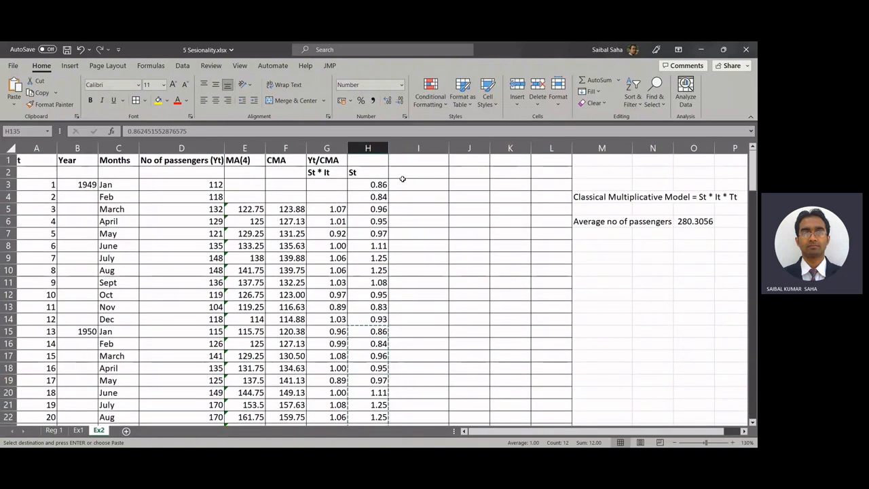
left_click(414, 169)
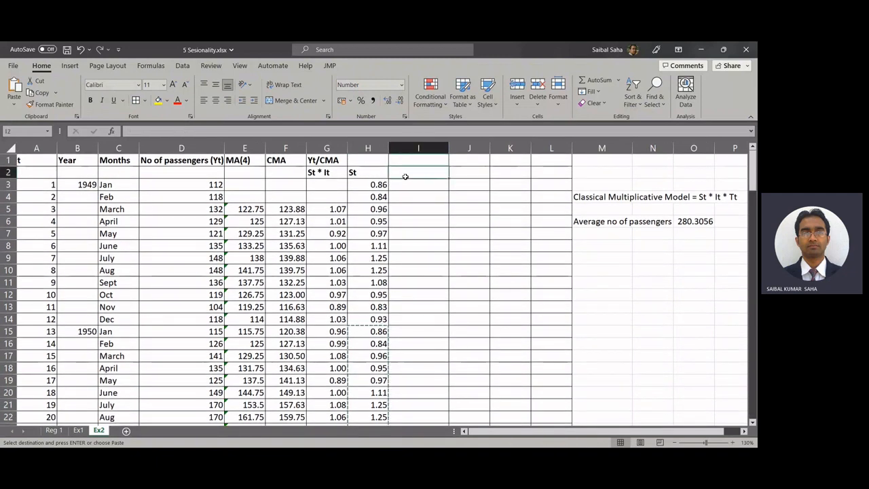
type("De-")
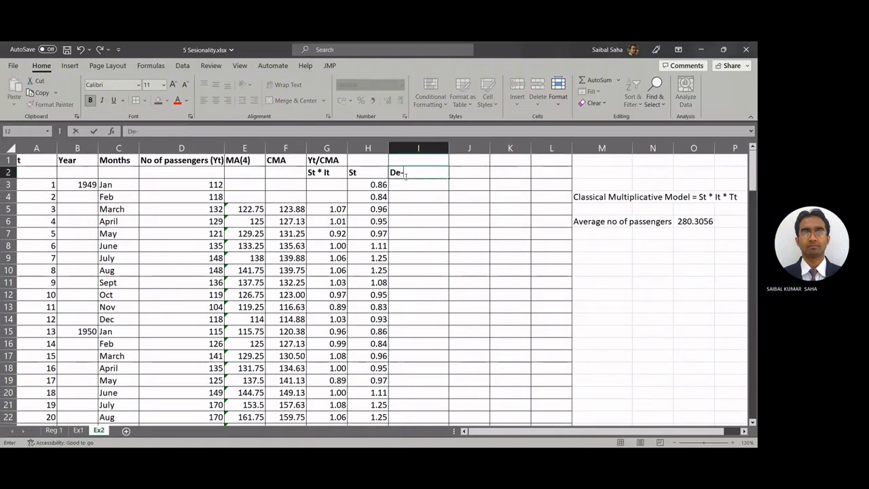
type("seaso")
key("BackSpace")
type("alized")
key("Up")
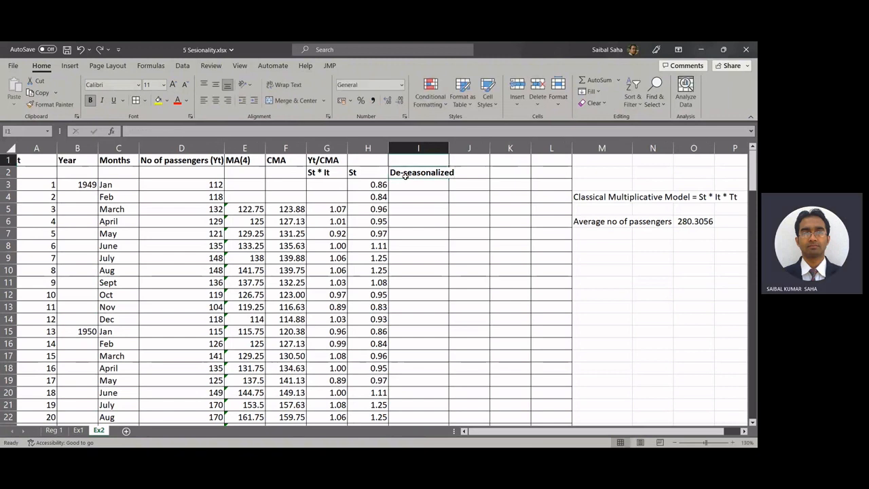
type("Yt")
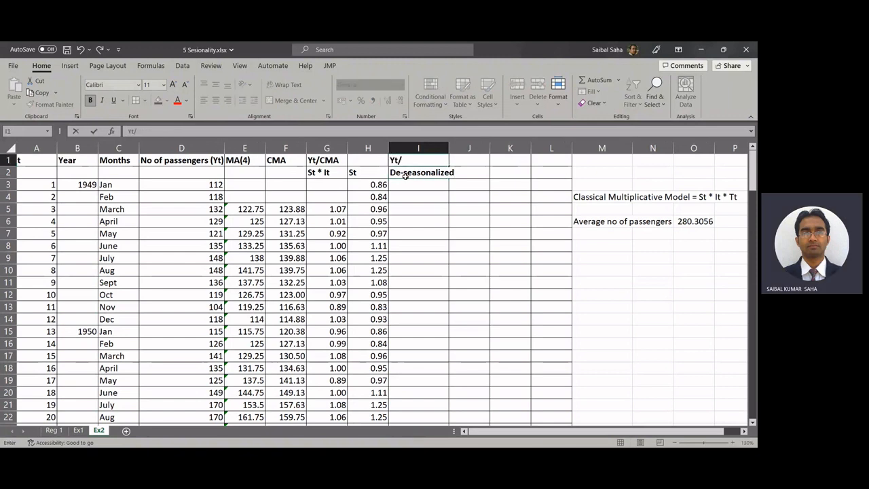
type("/St")
key("Return")
Enter the formula =D3/H3 in I3 to de-seasonalize the January 1949 passenger figure
left_click(406, 179)
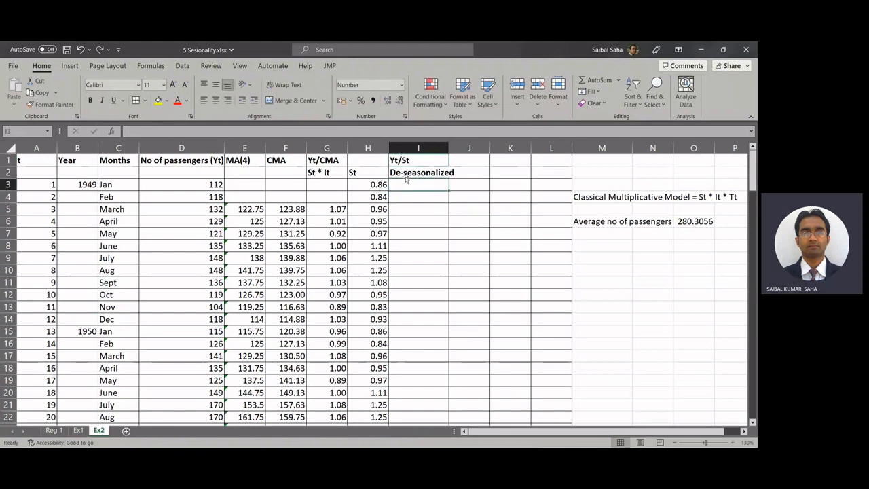
type("=")
left_click(191, 188)
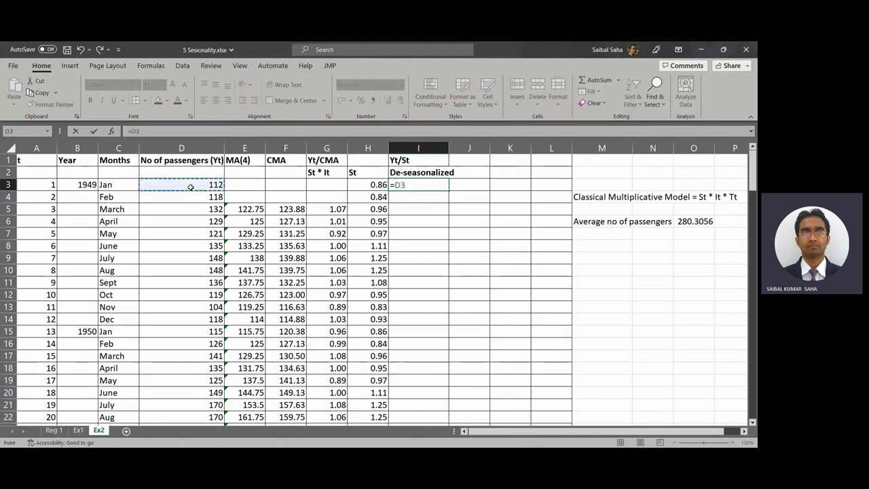
type("/")
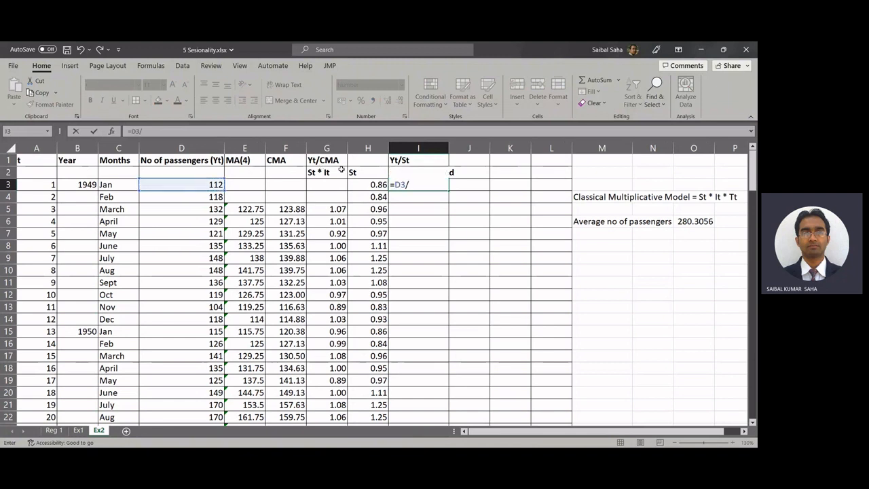
left_click(367, 183)
key("Return")
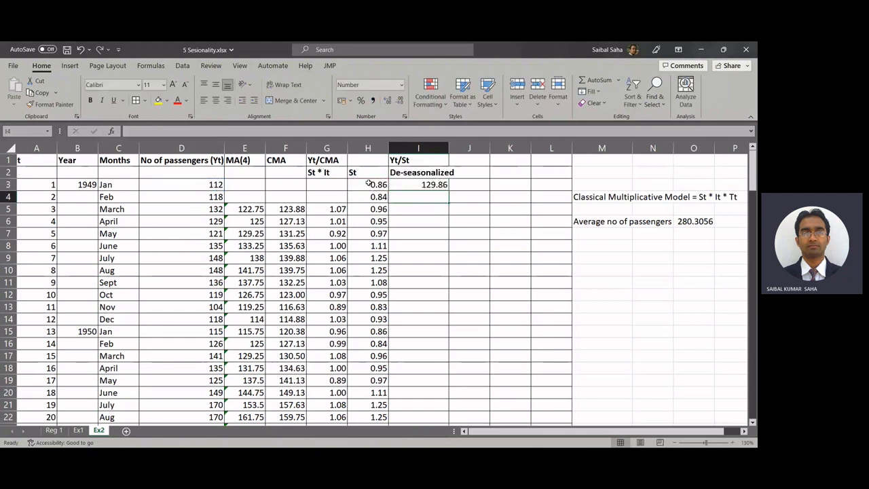
Fill the I3 formula down to the last data row, I146, and fit column I's width to its heading
left_click(433, 186)
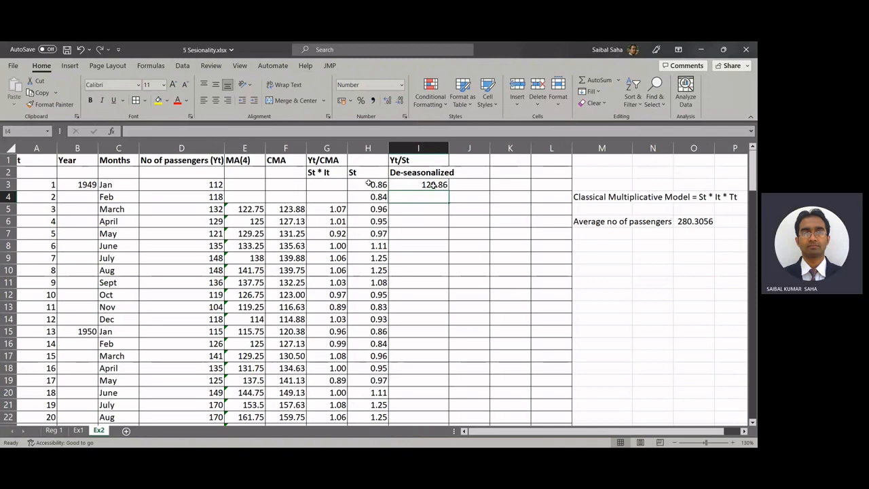
double_click(448, 193)
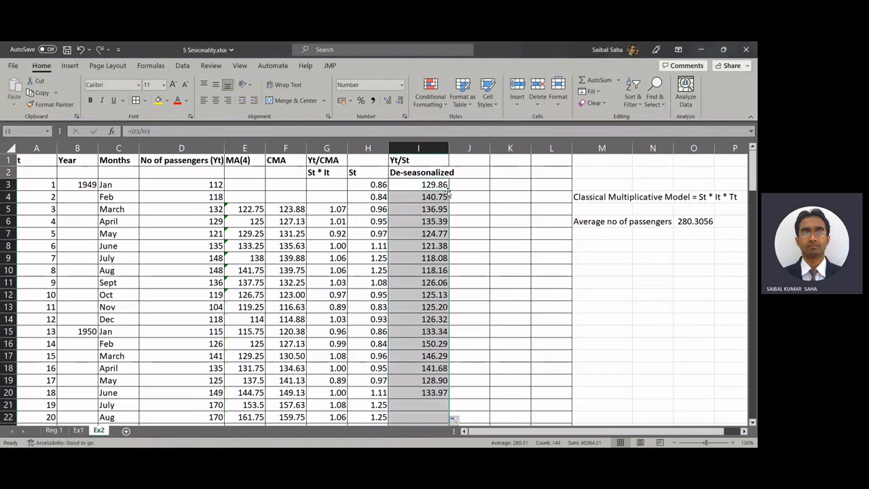
scroll(488, 303, "down", 20)
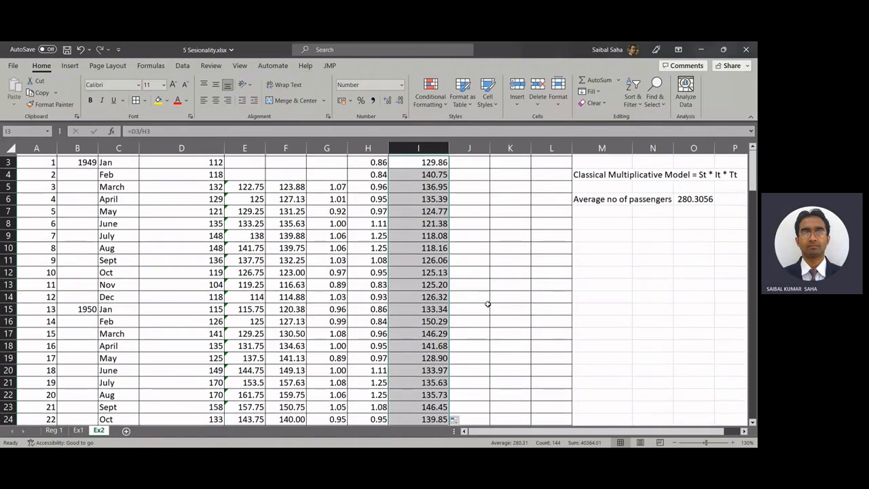
scroll(487, 304, "down", 17)
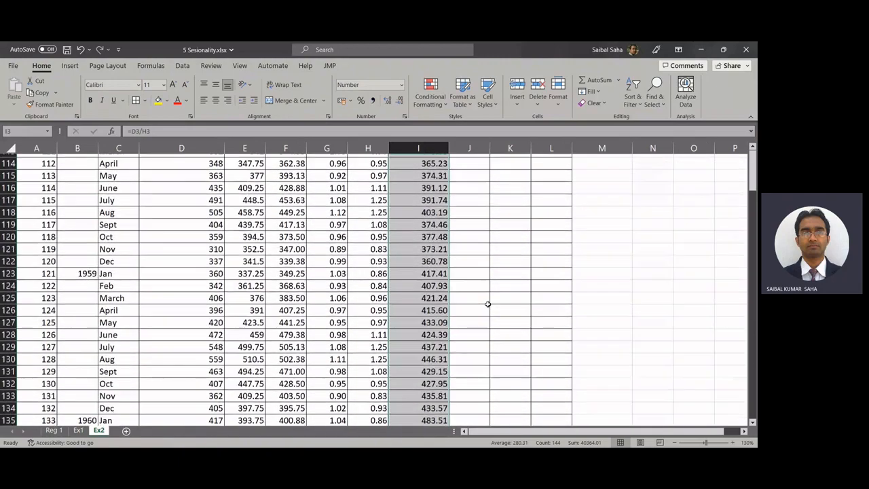
scroll(488, 304, "up", 16)
scroll(488, 303, "up", 20)
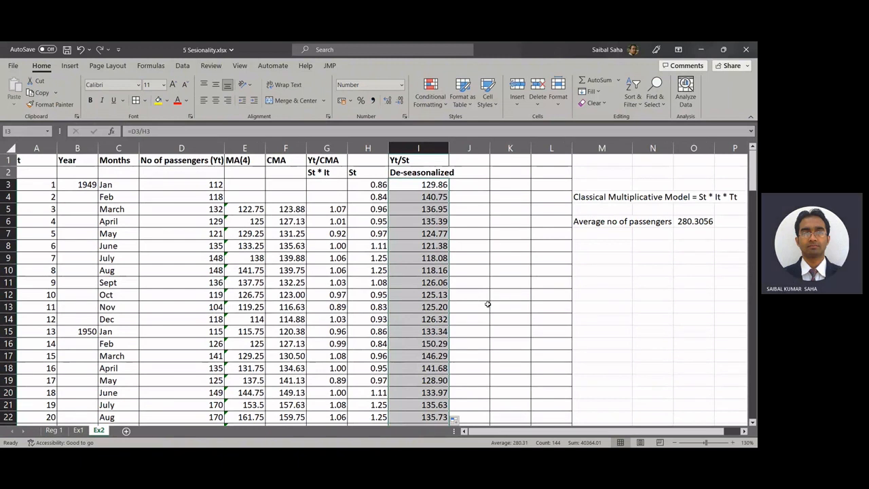
double_click(447, 147)
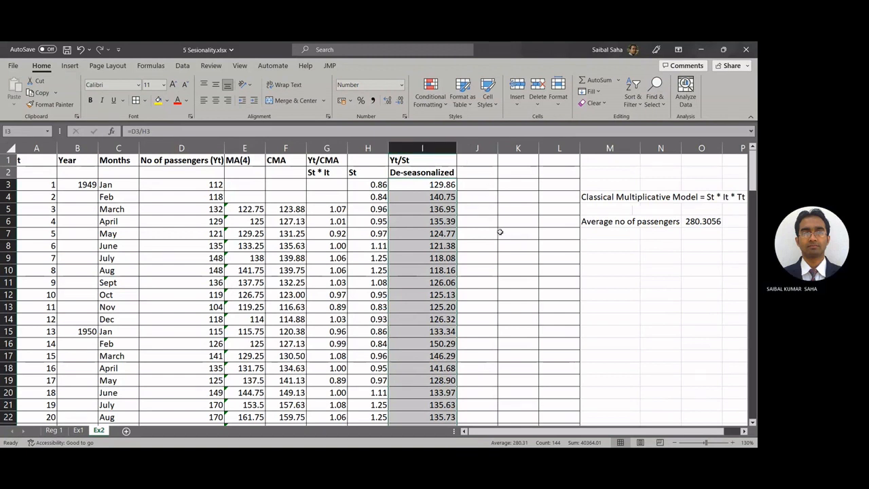
Enter the trend heading "Tt" in J2
left_click(479, 170)
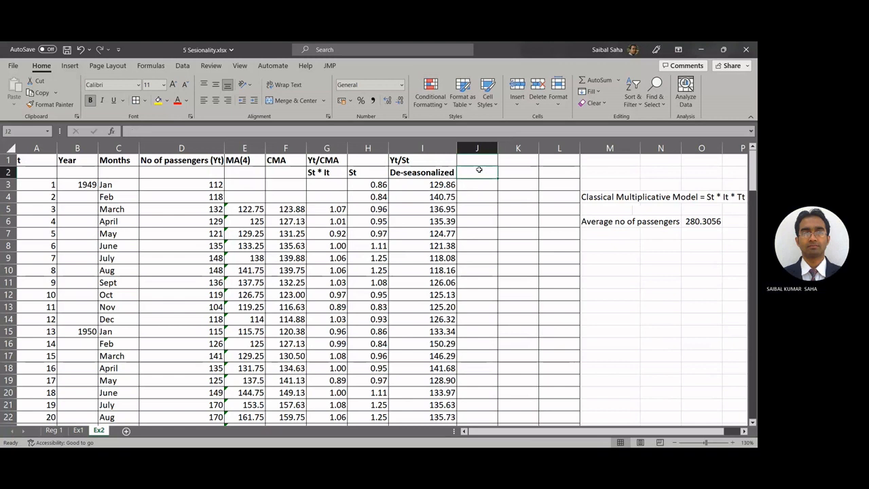
type("T")
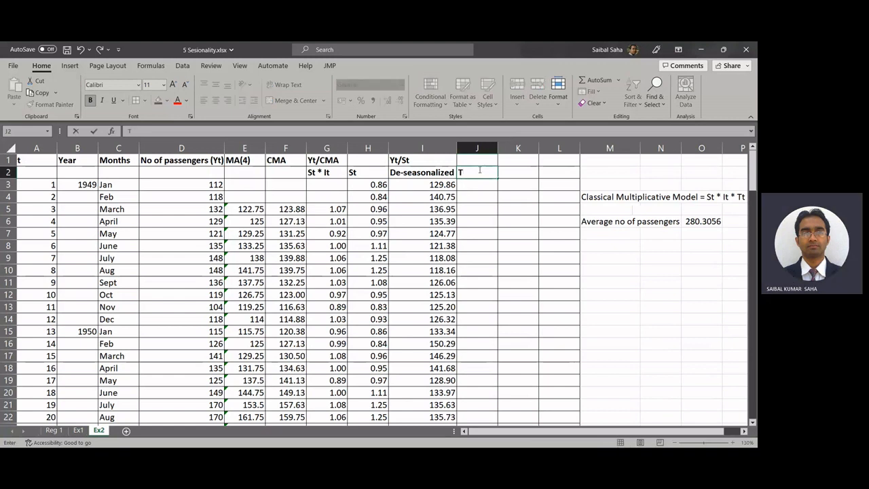
type("t")
Check in the Add-ins options whether the Analysis ToolPak is active, and leave the settings as they are
left_click(14, 66)
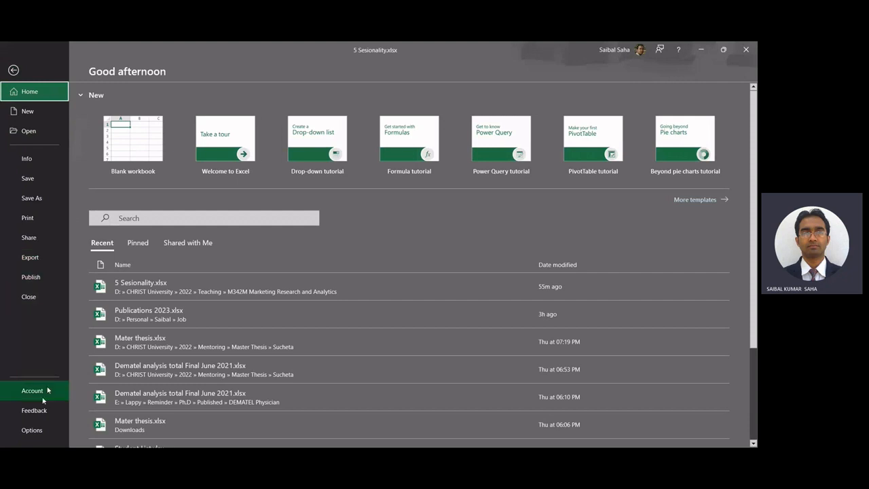
left_click(33, 430)
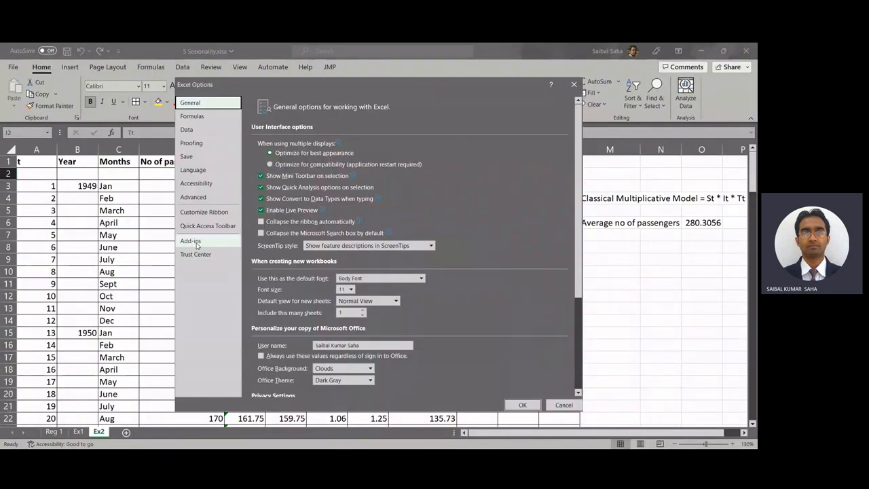
left_click(195, 241)
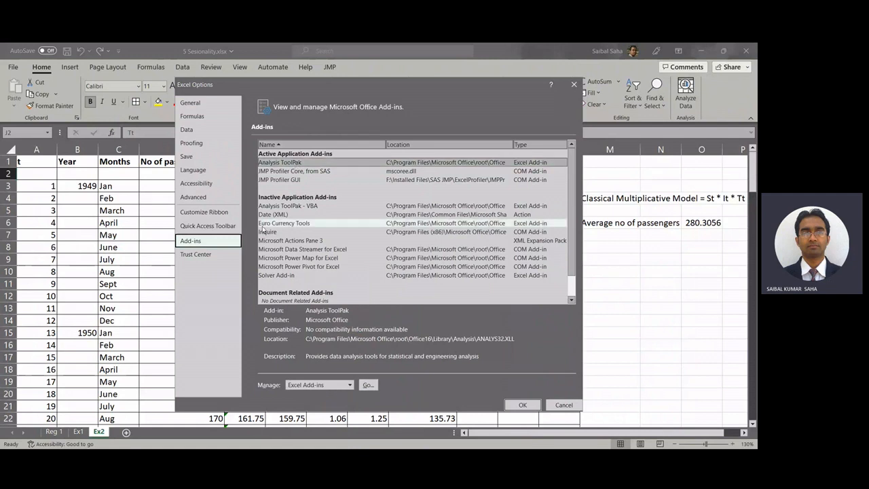
left_click(304, 166)
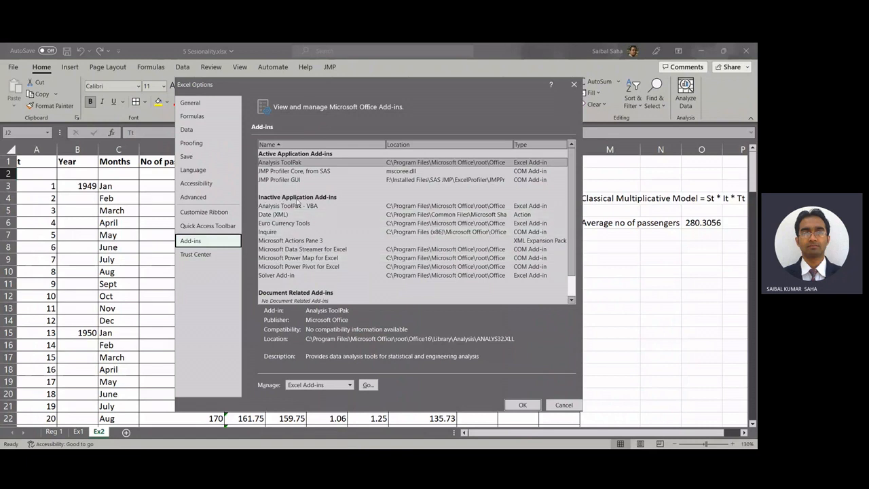
left_click(278, 165)
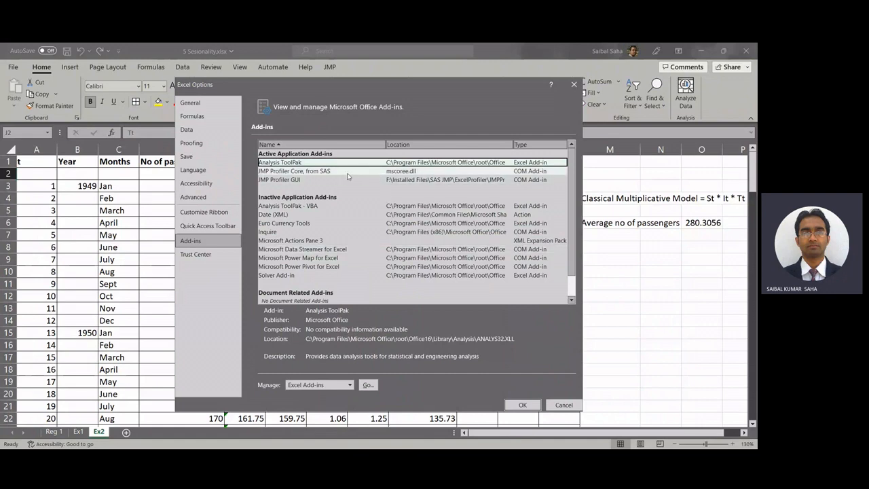
left_click(568, 405)
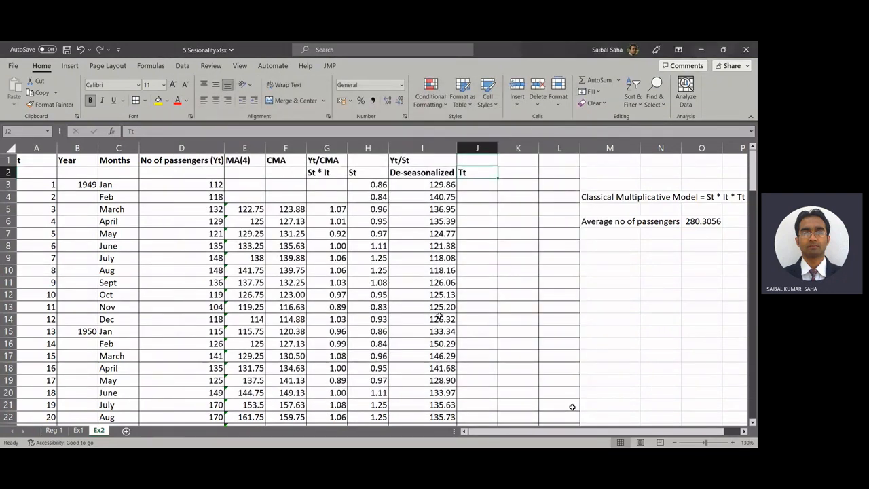
Start a Data Analysis regression with the de-seasonalized values I3:I146 as the Y range
left_click(182, 66)
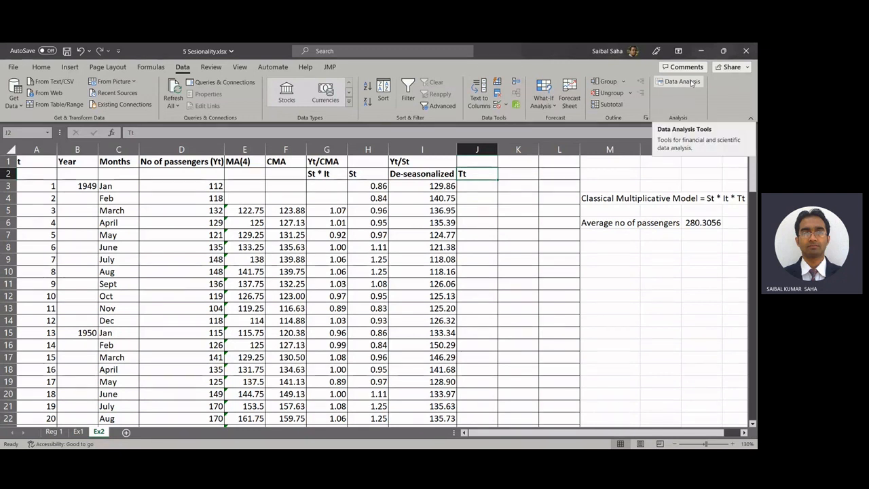
left_click(691, 82)
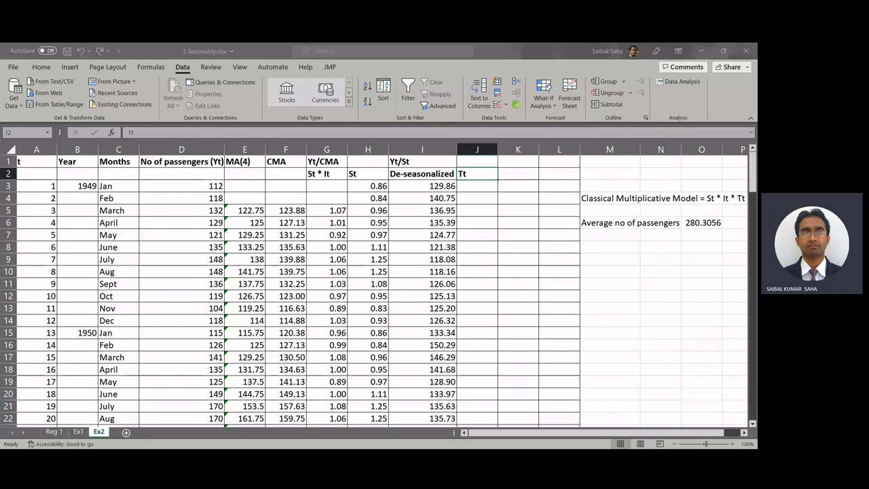
left_click(696, 229)
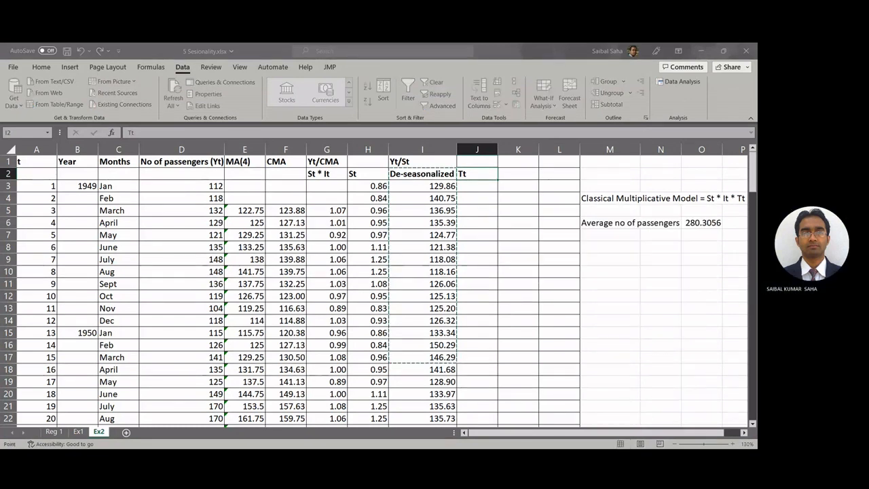
key("BackSpace")
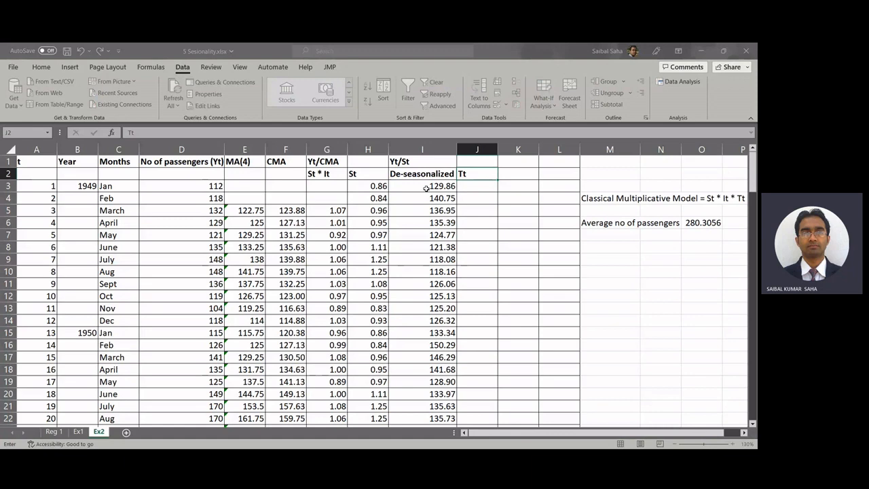
left_click_drag(426, 189, 442, 397)
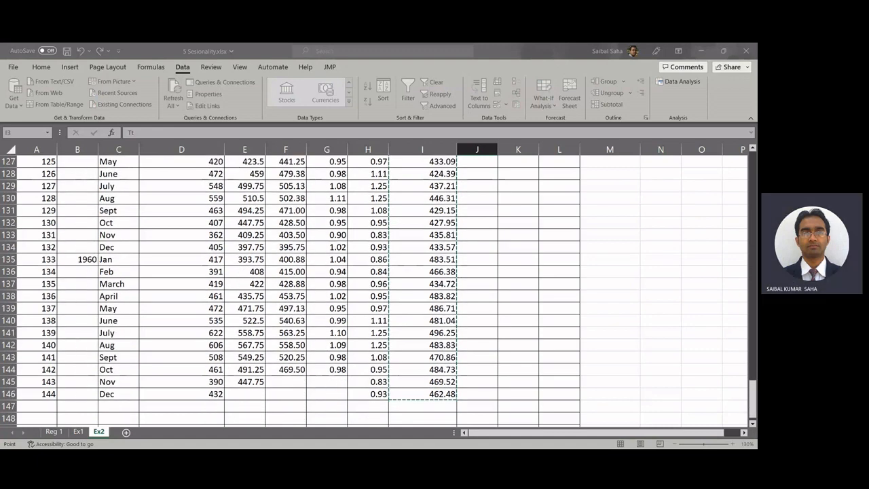
key("Tab")
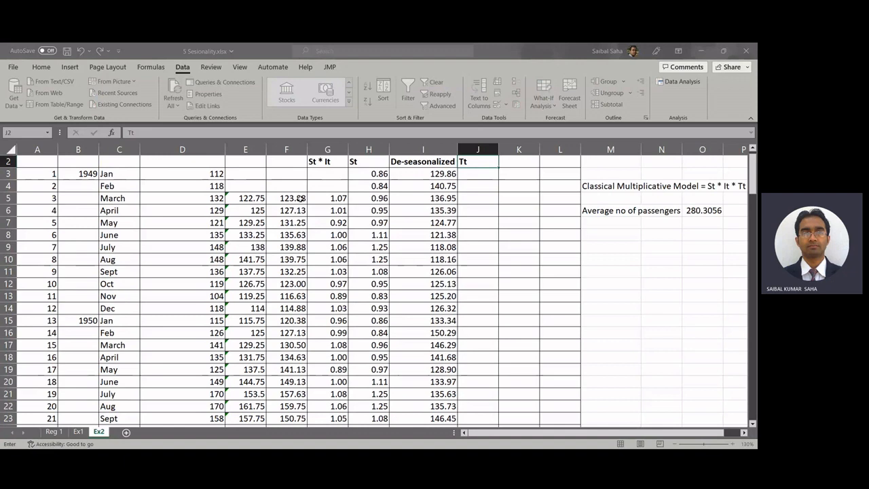
Use the time index A3:A146 as the regression's X range and output the results to a new worksheet
scroll(91, 213, "up", 1)
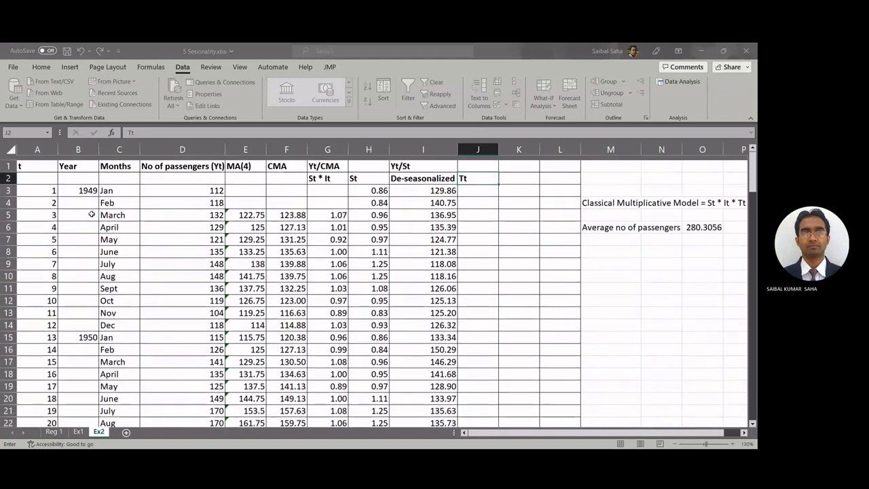
left_click_drag(46, 186, 38, 398)
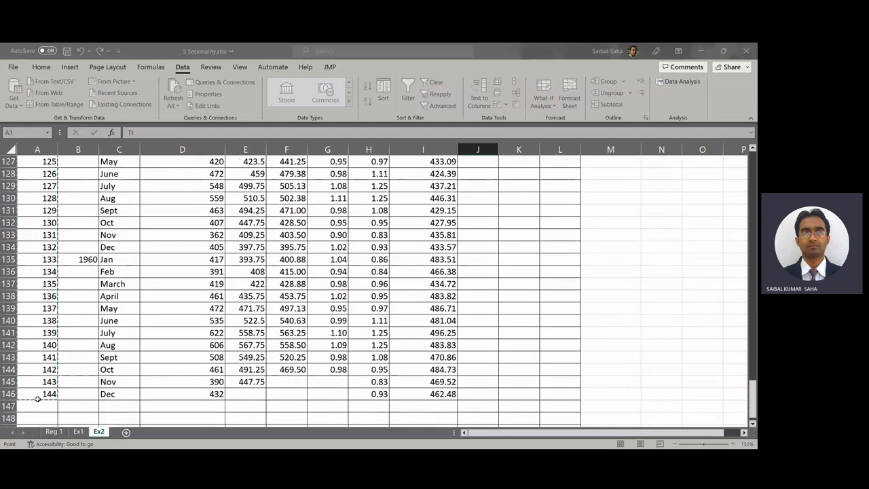
scroll(317, 272, "up", 20)
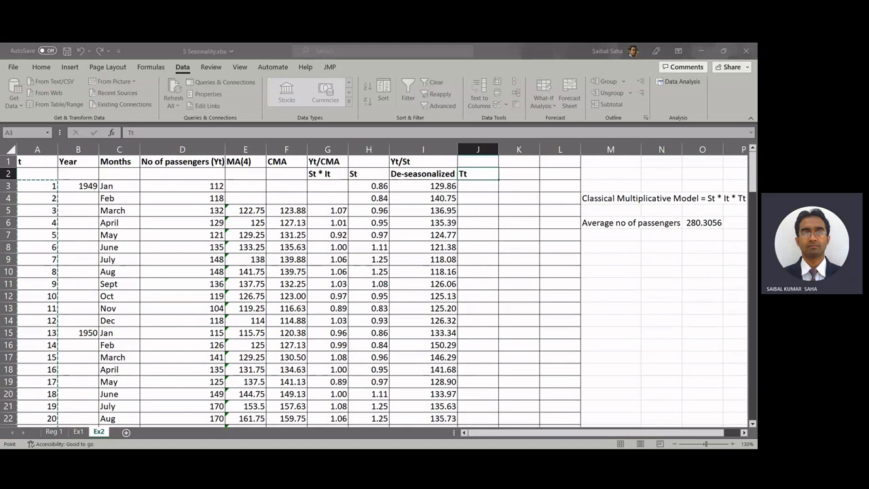
key("Escape")
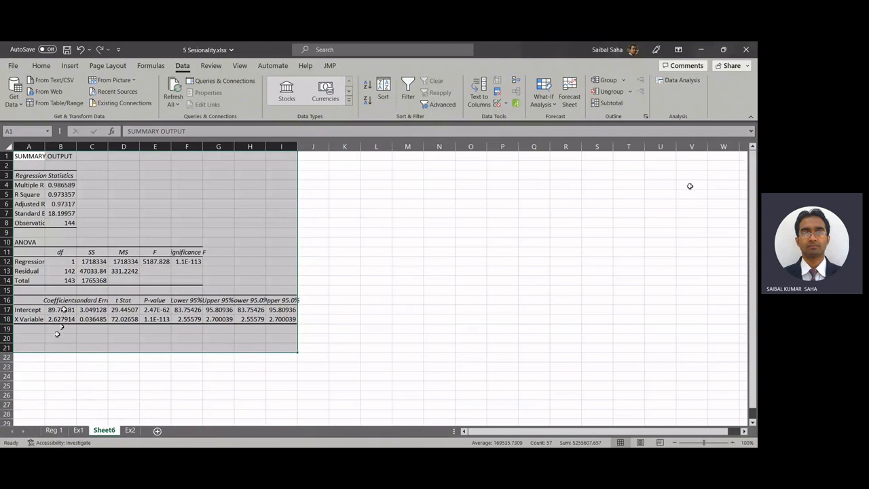
Label M8 "Intercept" and M9 "Slope" on sheet Ex2 for the regression coefficients
left_click_drag(60, 310, 63, 319)
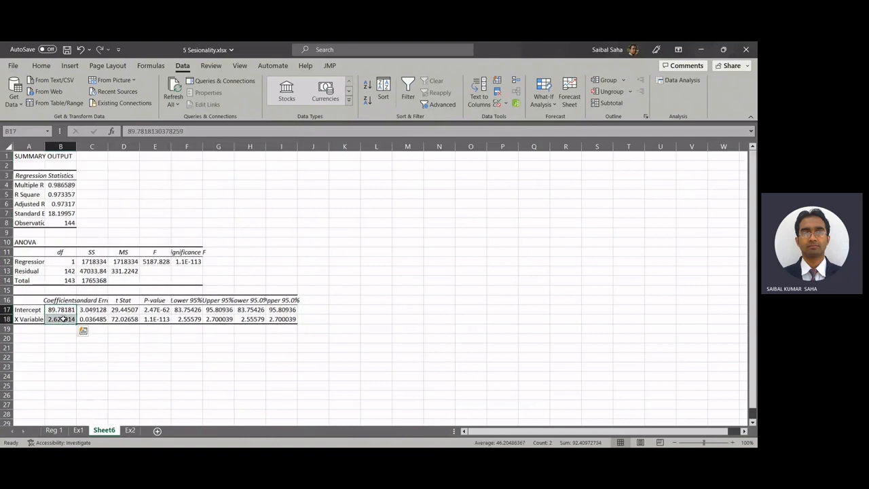
key("ctrl+c")
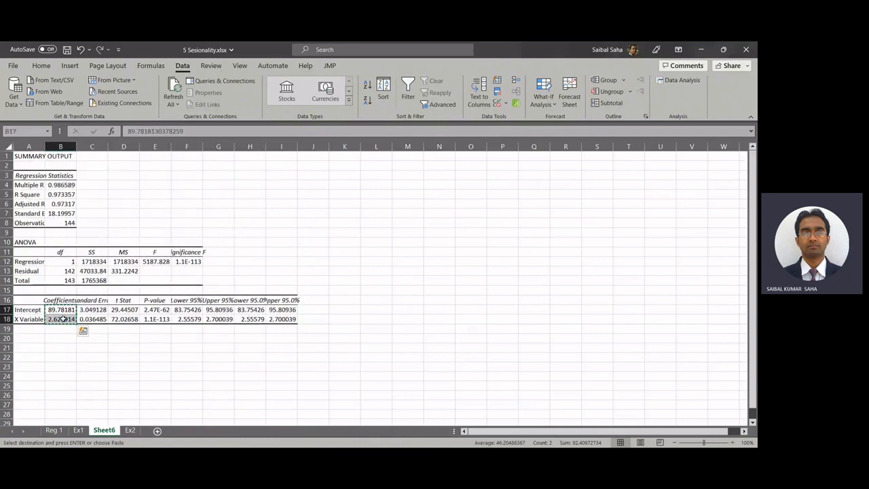
left_click(130, 430)
left_click(635, 248)
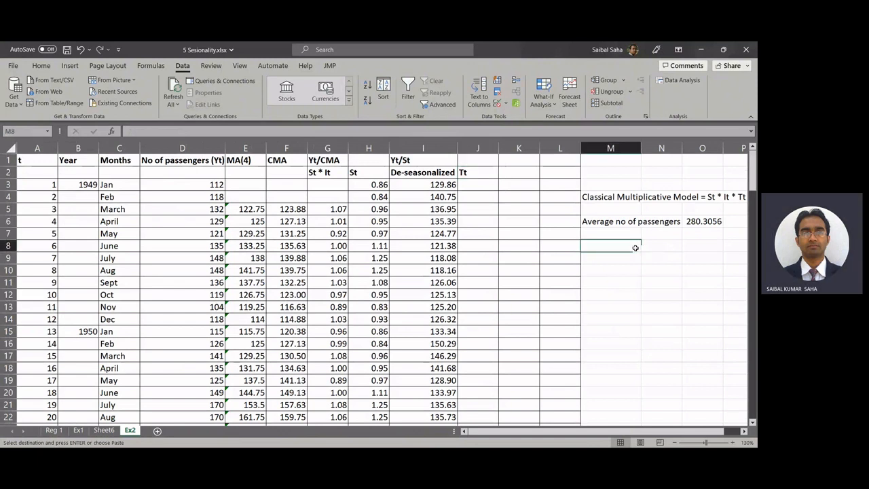
type("Int")
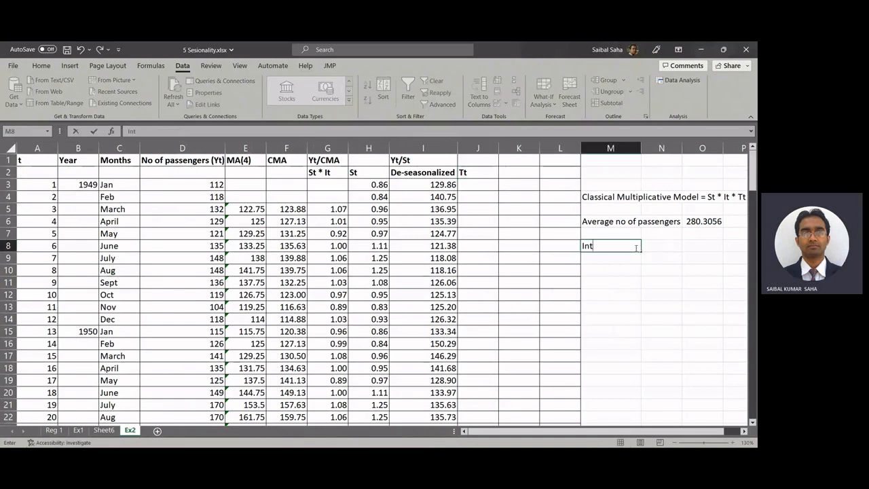
type("ercept")
key("Return")
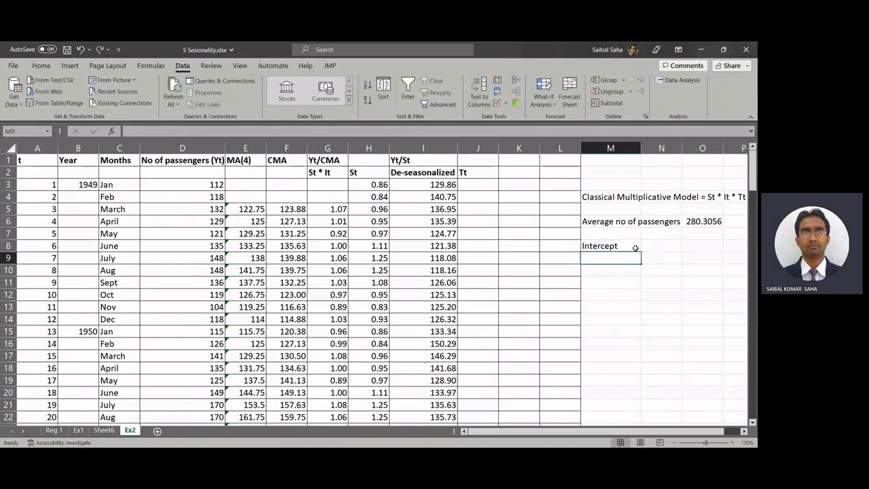
type("Slope")
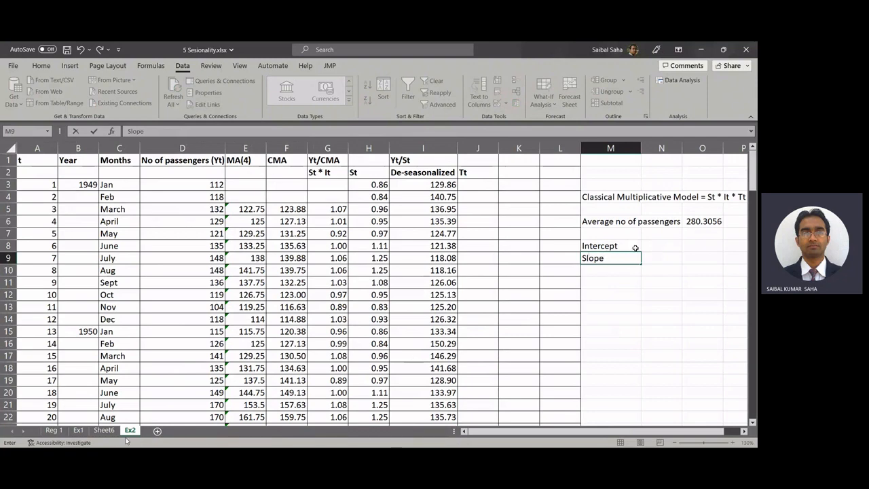
Copy the intercept and slope coefficients B17:B18 from Sheet6 and paste them as values into N8:N9 on Ex2
left_click(105, 431)
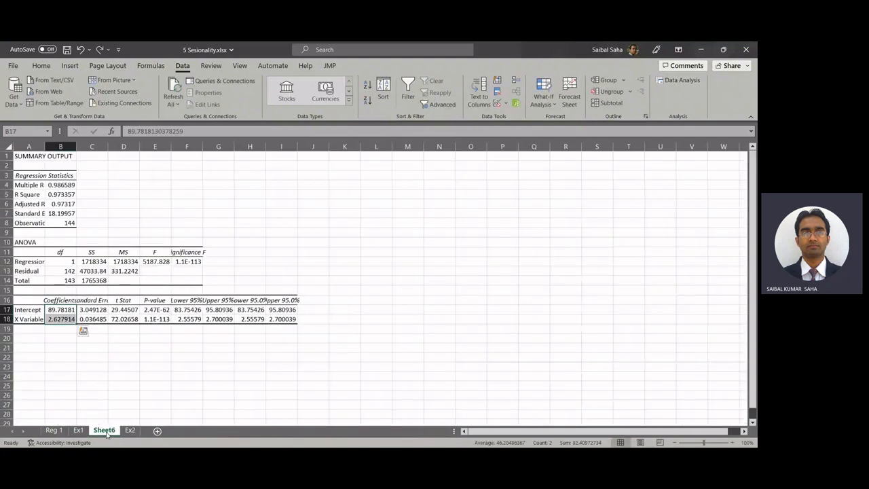
key("ctrl+c")
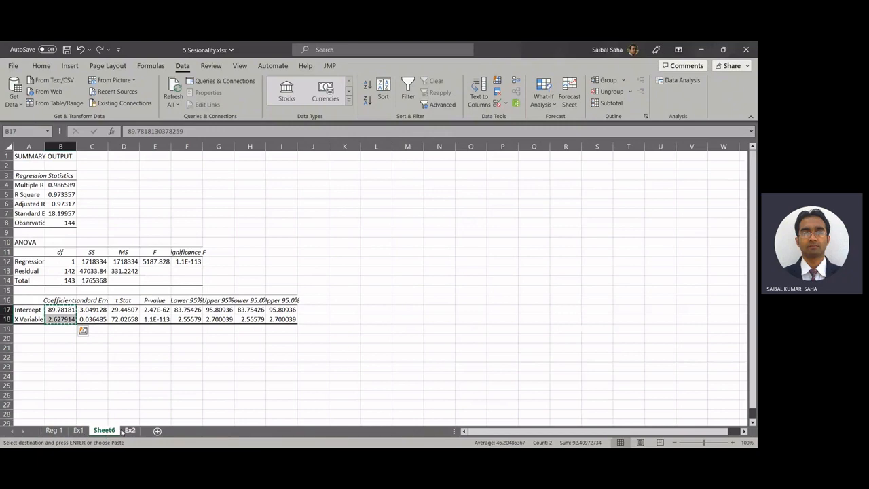
left_click(128, 430)
left_click(657, 246)
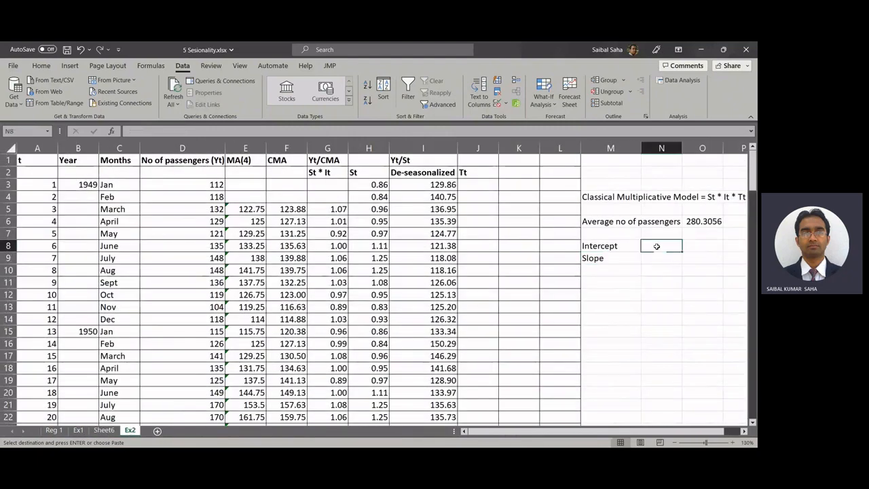
left_click(42, 66)
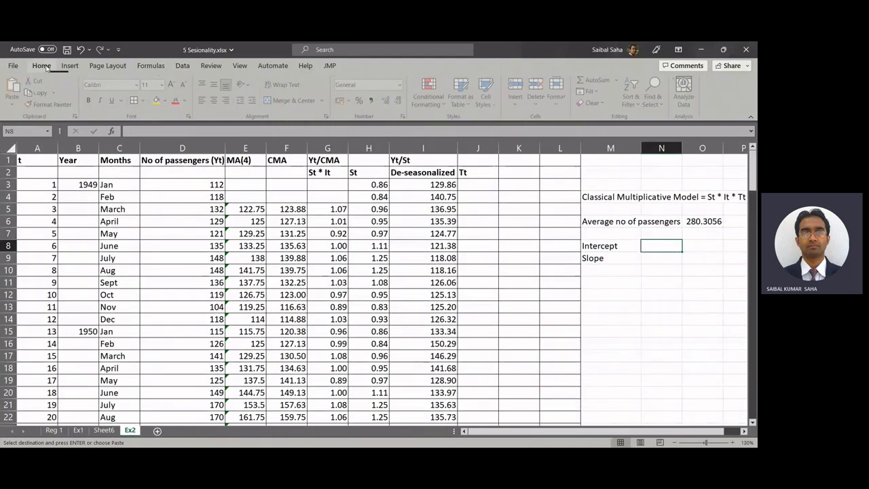
left_click(12, 103)
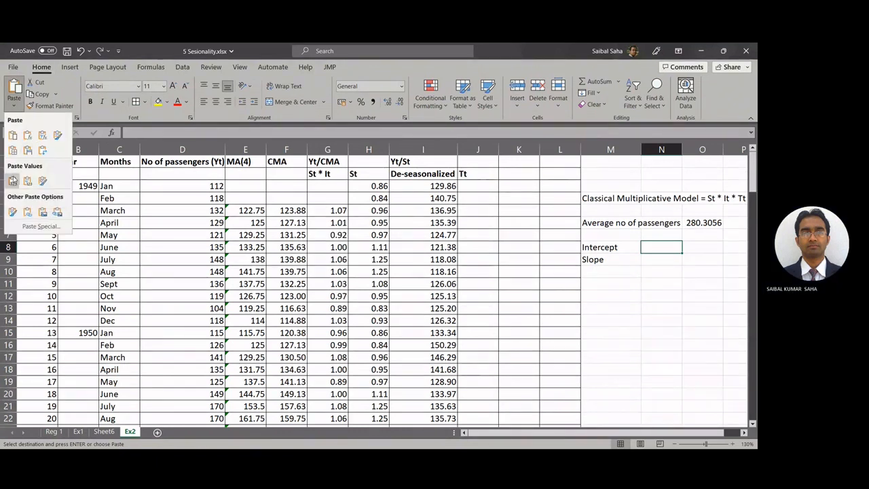
left_click(13, 180)
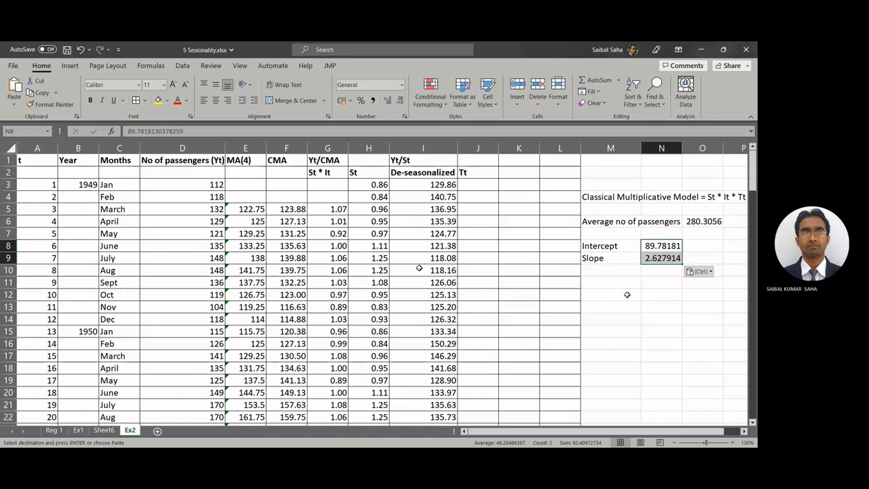
Enter the heading "Tt = Intercept + slope * time code" in J1
left_click(476, 161)
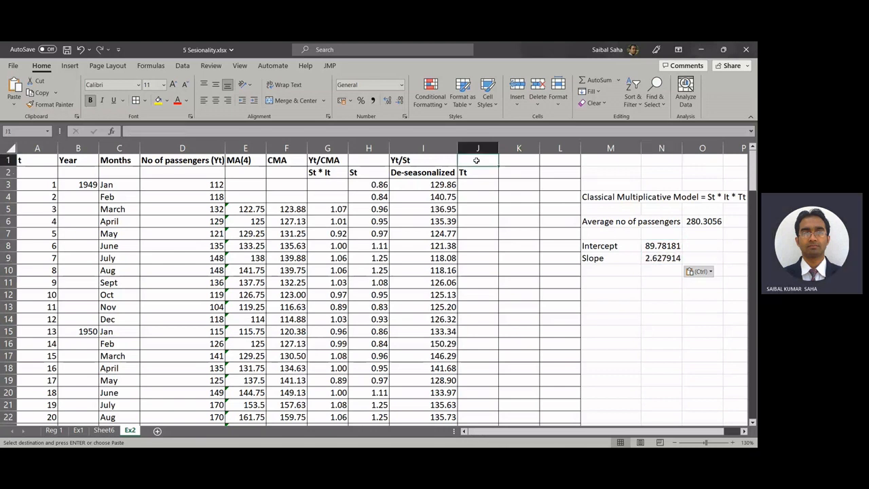
type("Tt")
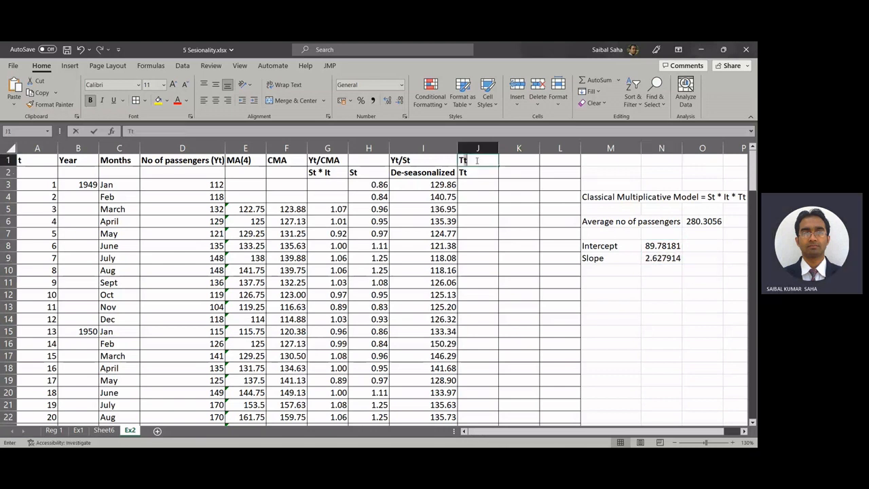
key("Tab")
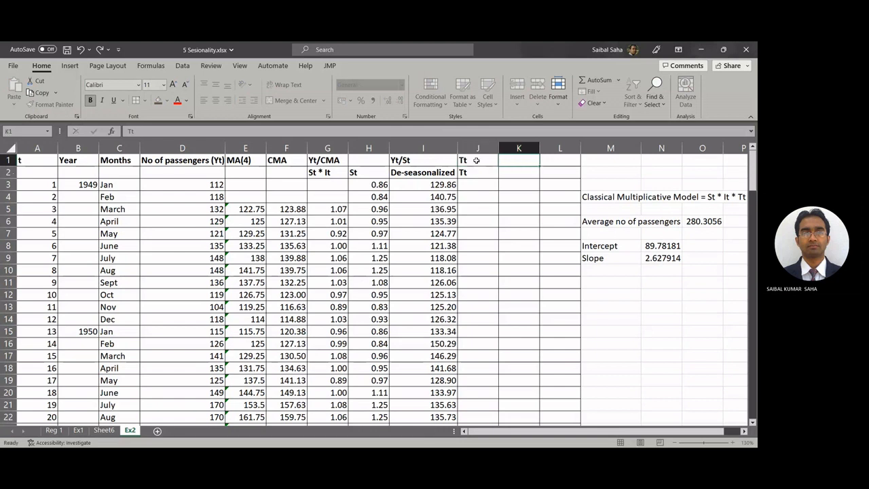
left_click(476, 161)
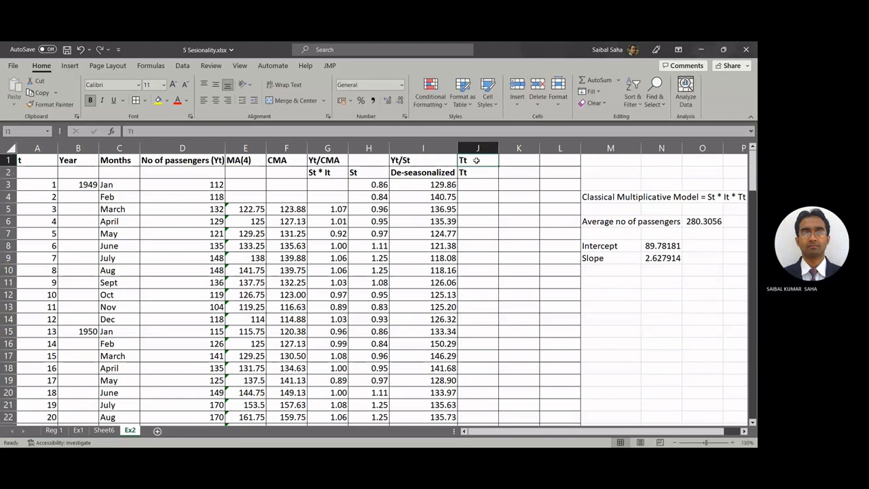
left_click(201, 130)
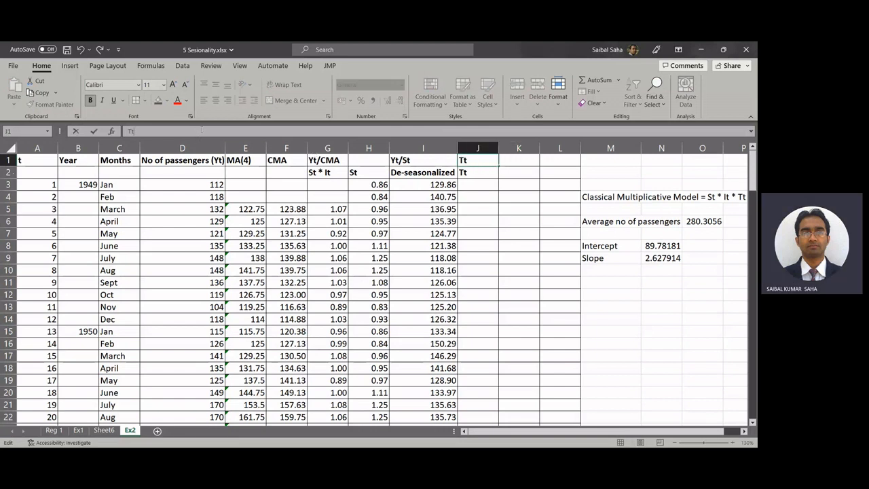
type("= Intercep")
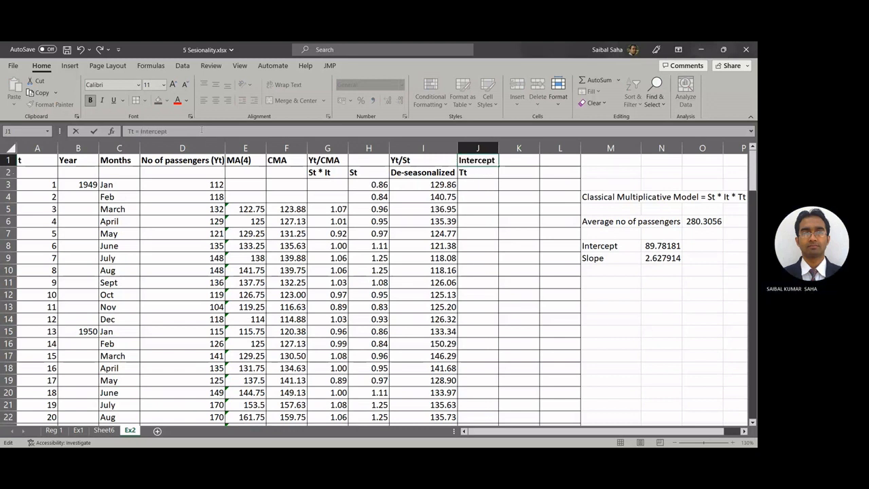
type("t")
type(" +")
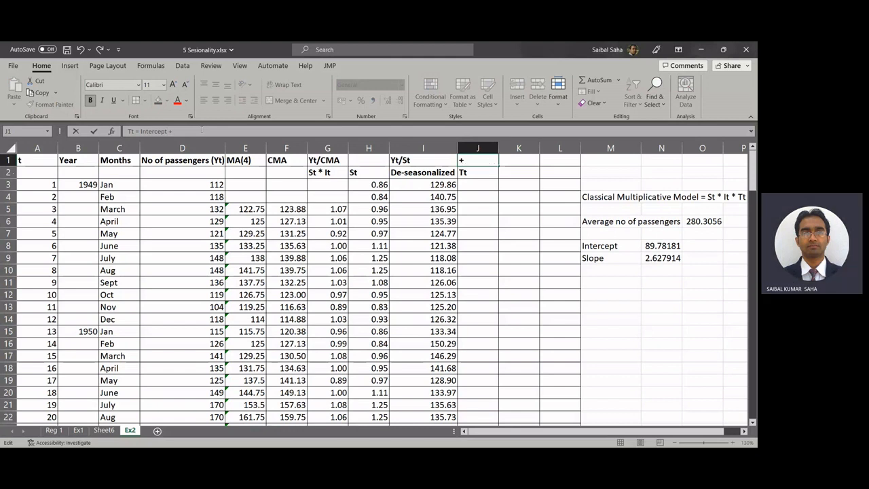
type(" slope * time code")
key("Return")
key("Return")
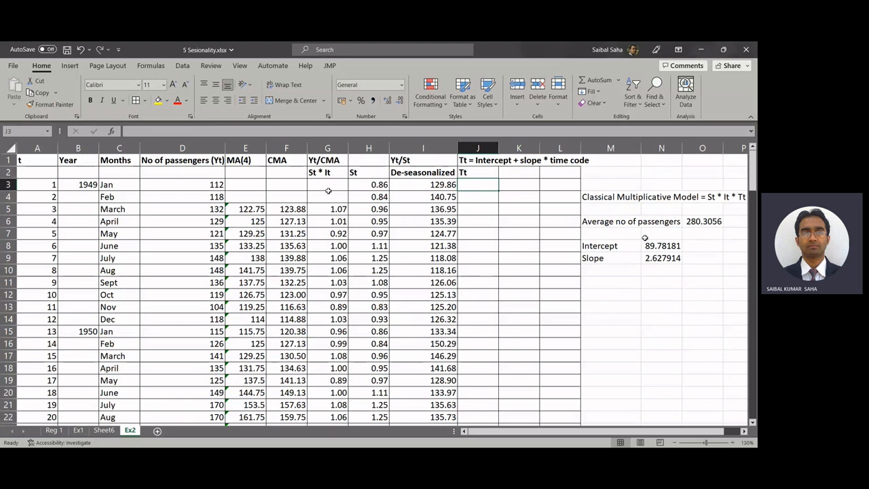
Compute the first trend value in J3 with the formula =N8+N9*A3
type("=")
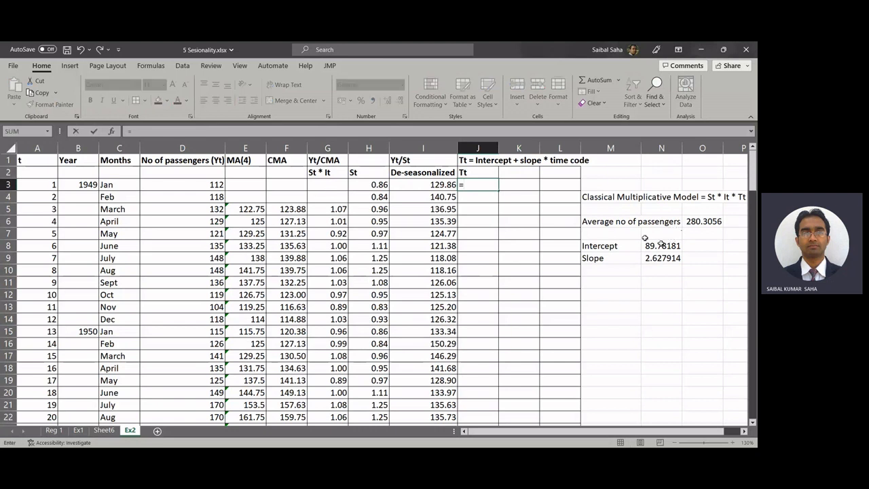
left_click(661, 246)
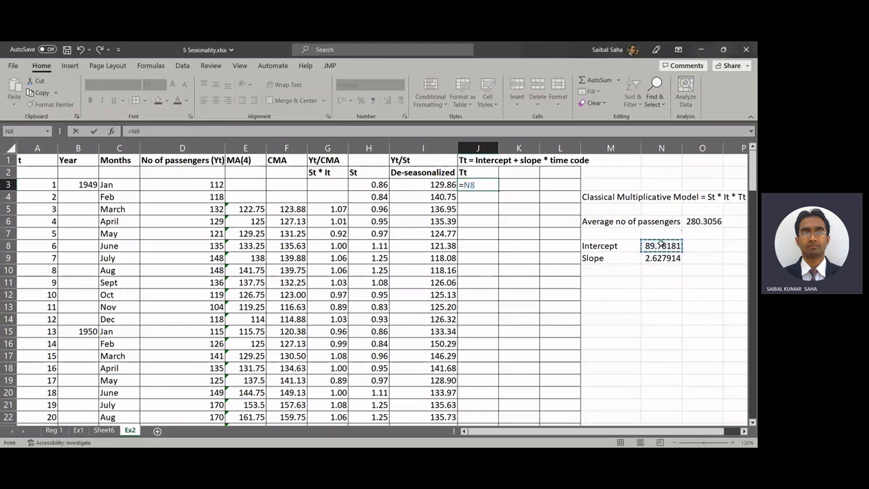
type("+")
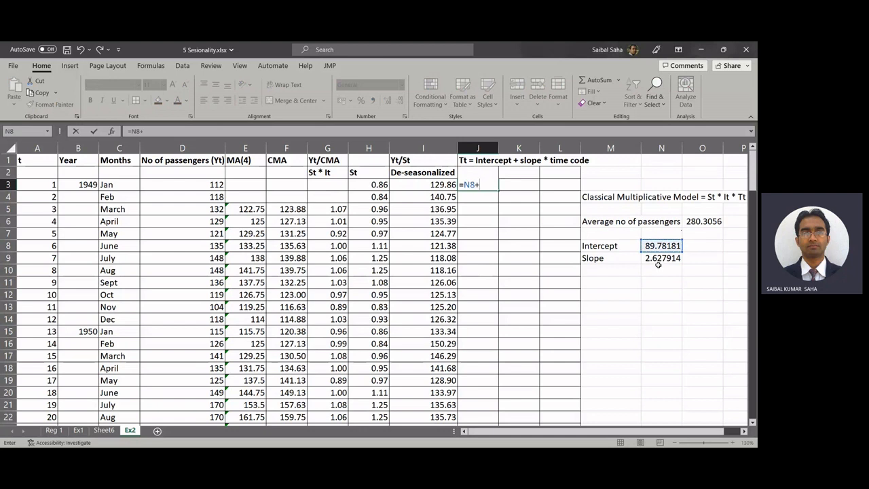
left_click(656, 258)
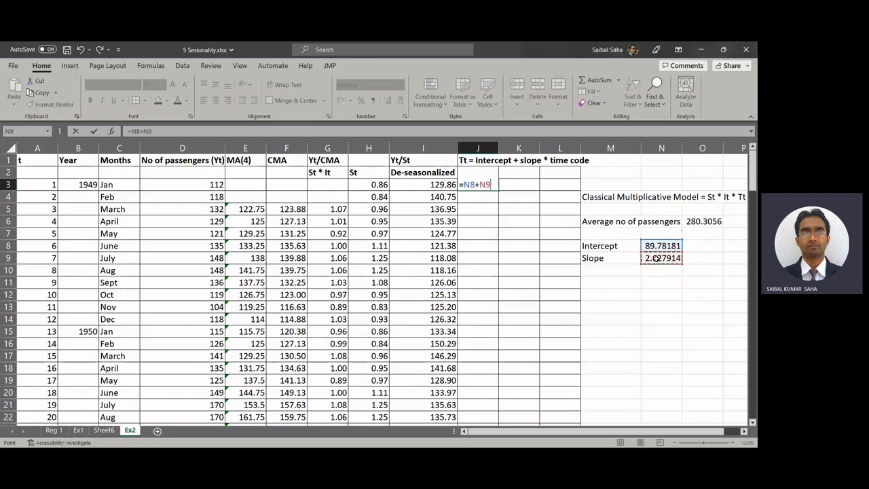
type("*")
left_click(40, 182)
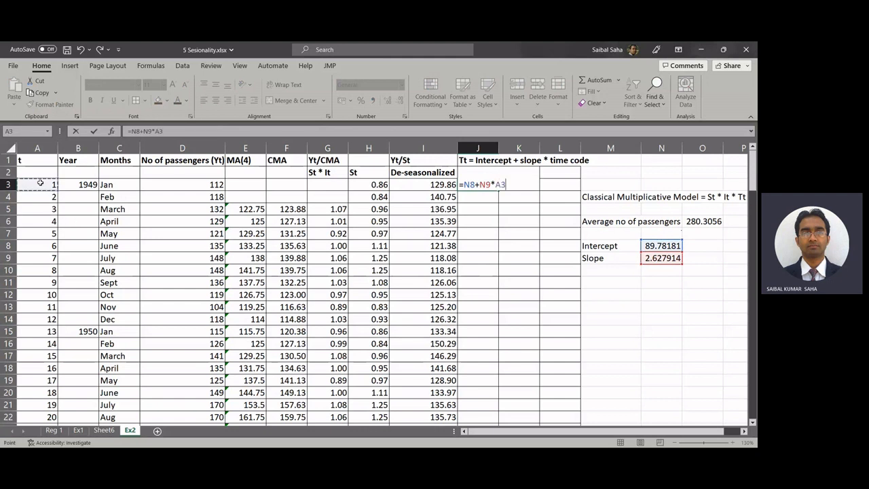
key("Return")
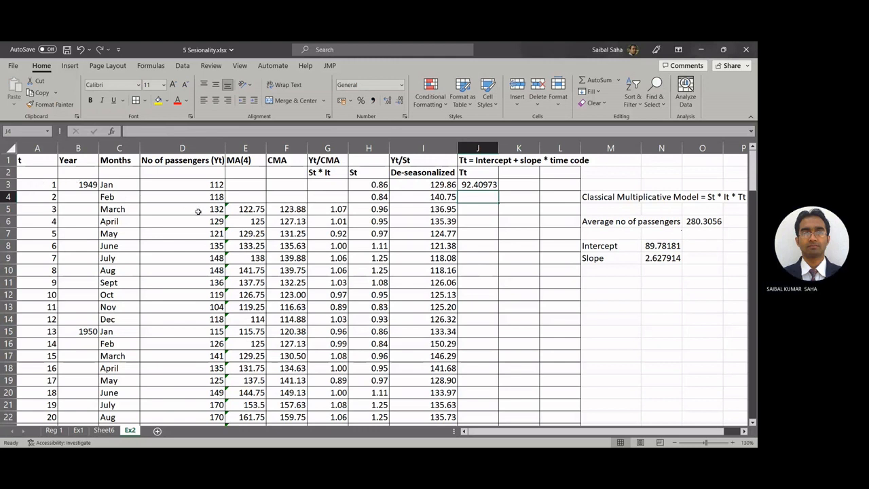
Make the intercept and slope references in J3 absolute so the formula reads =$N$8+$N$9*A3
left_click(482, 185)
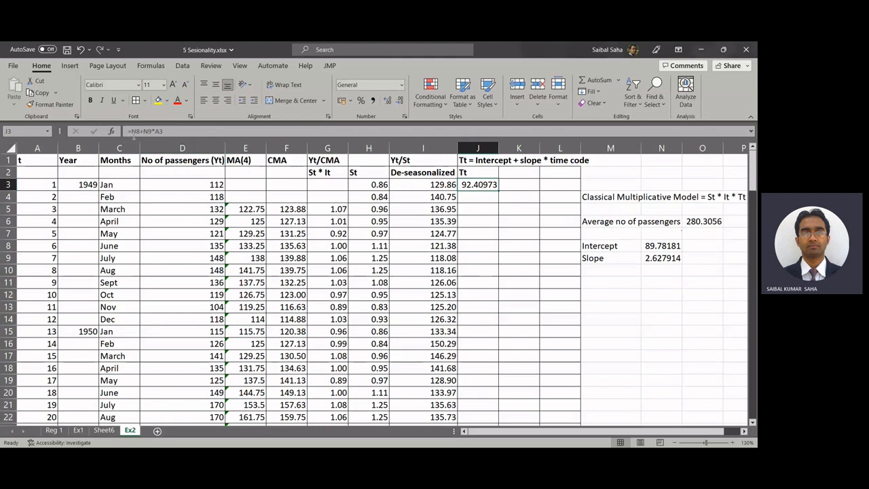
left_click(132, 133)
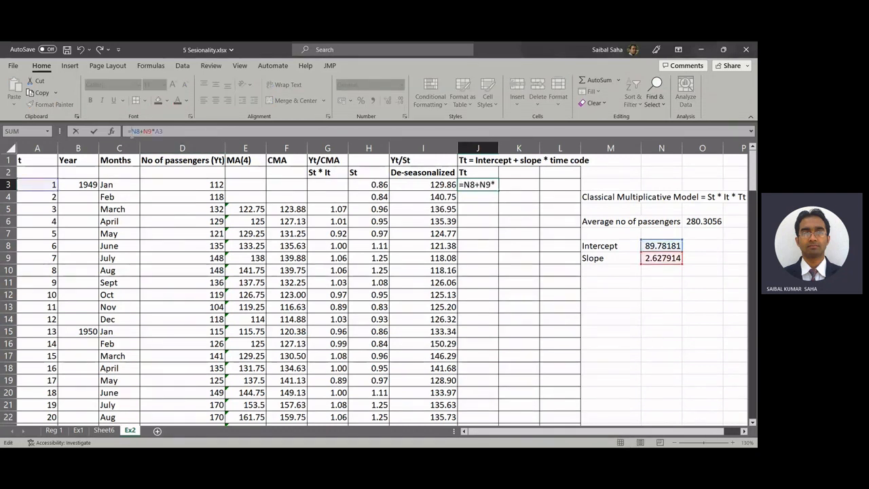
type("$")
key("Right")
type("$")
key("Right")
key("Right")
type("$N$")
key("Return")
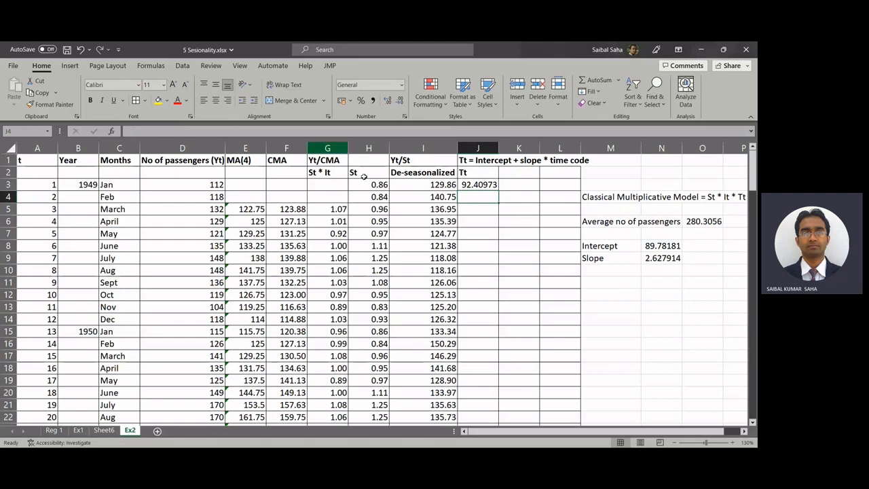
Copy the trend formula from J3 to J4, check its references there, and fill it down to J146
left_click(477, 185)
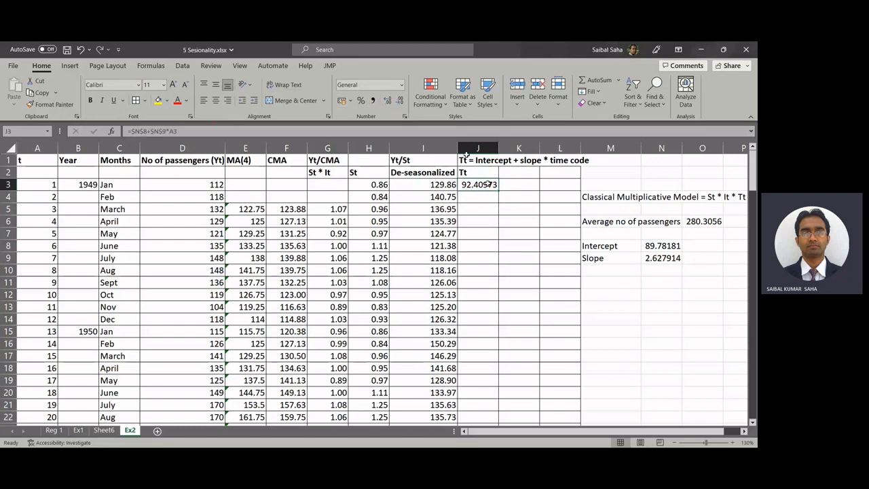
left_click_drag(496, 192, 499, 202)
double_click(481, 196)
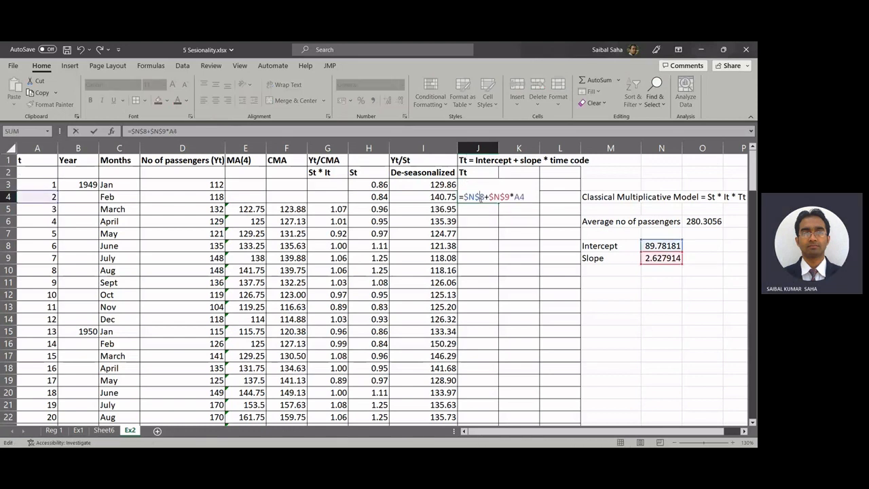
key("Escape")
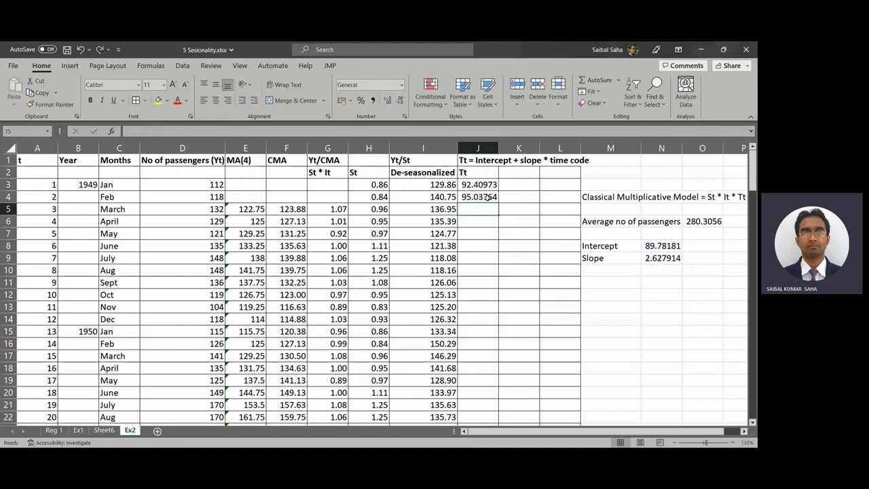
double_click(499, 201)
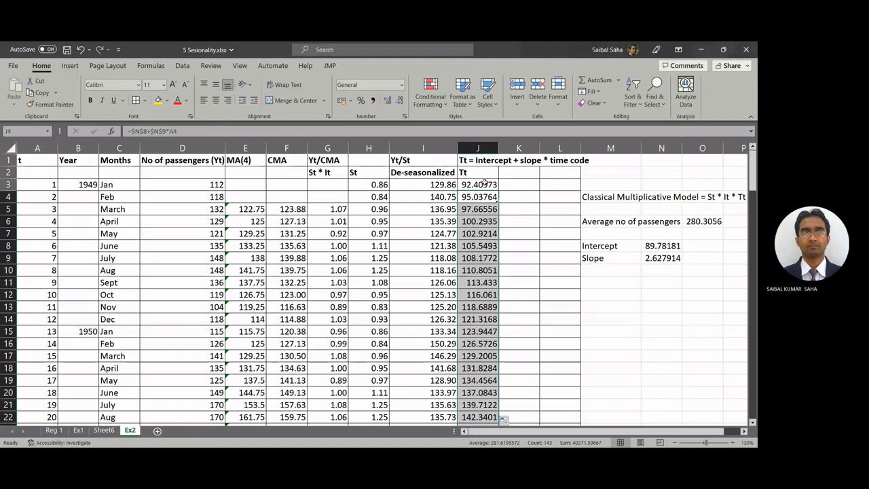
Format the trend values in J3:J146 to two decimal places
left_click_drag(484, 184, 479, 382)
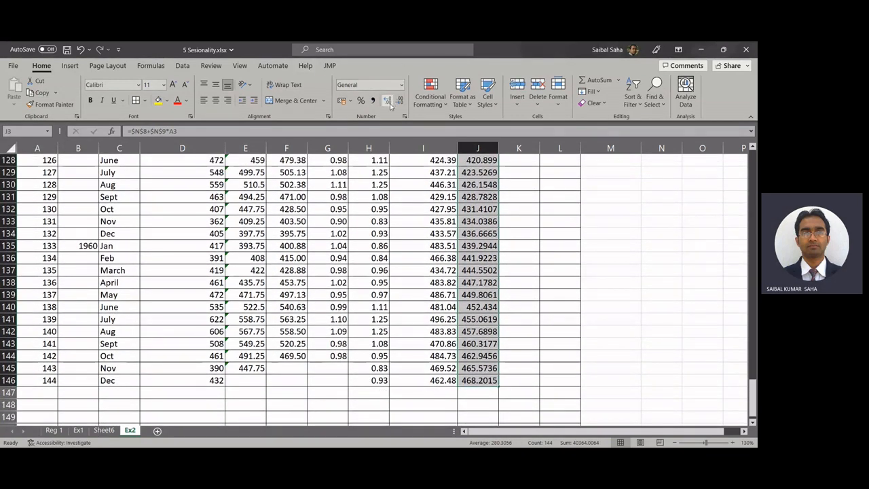
left_click(400, 102)
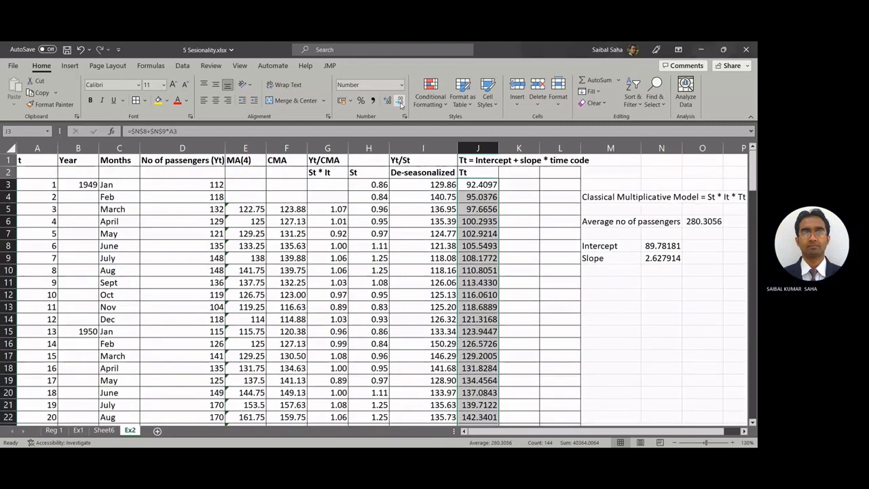
left_click(401, 102)
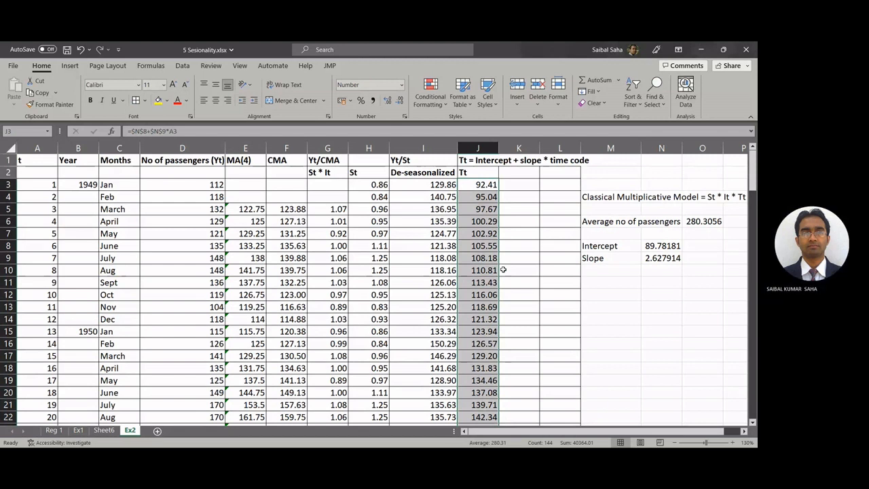
Enter the label "Yp" in M11 and the expression "= St * Tt" beside it in N11
left_click(607, 288)
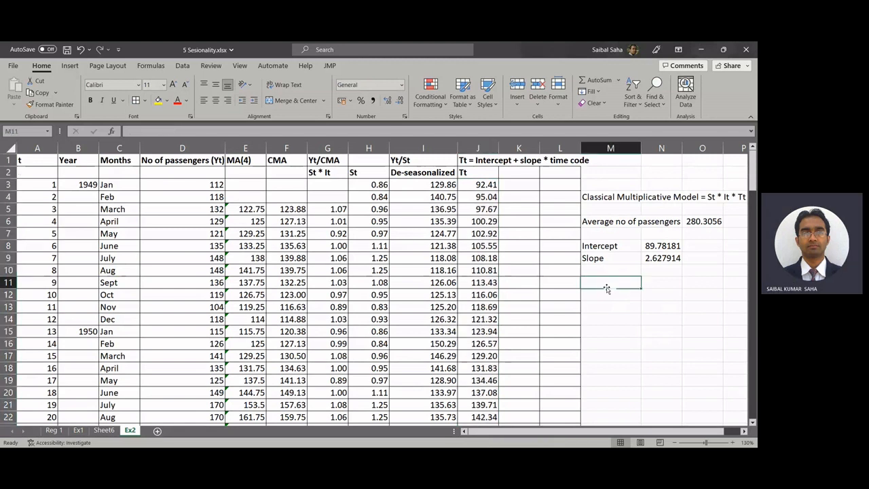
type("Y")
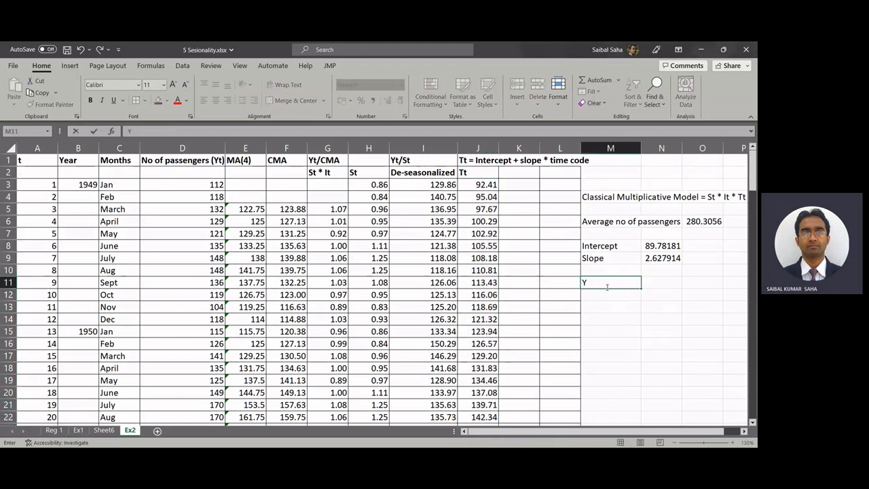
type("p")
key("Tab")
type("=")
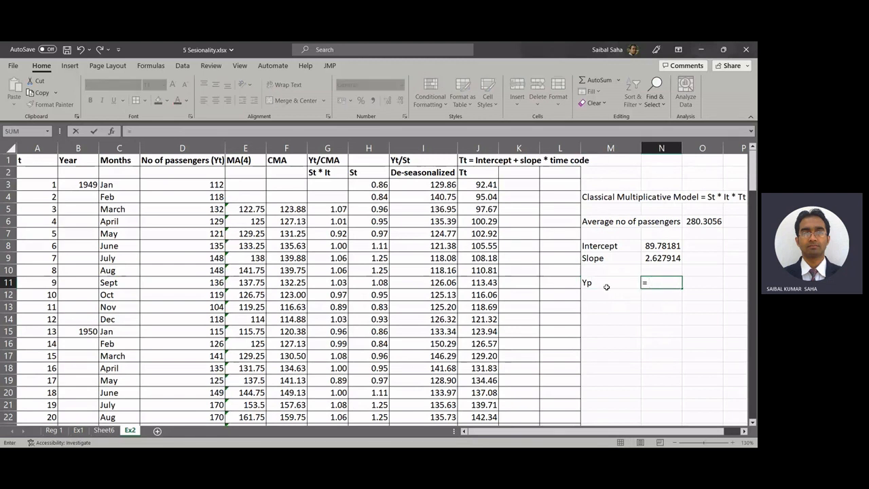
type(" S")
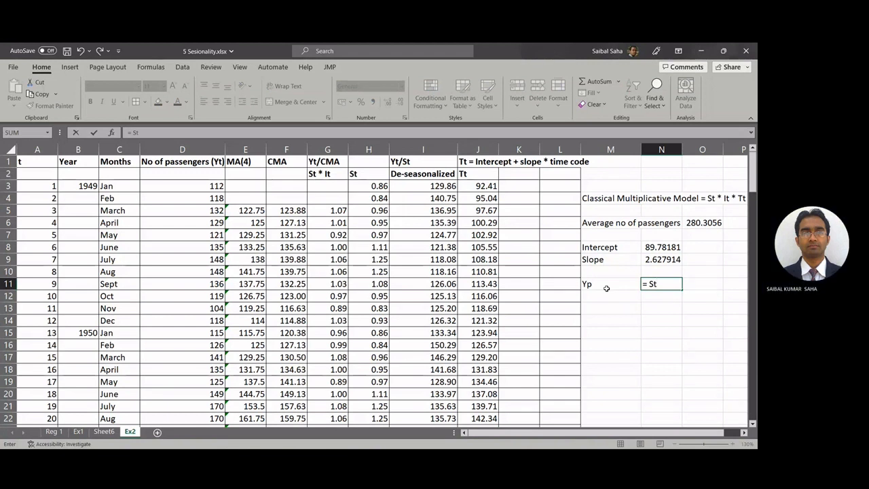
type("t ")
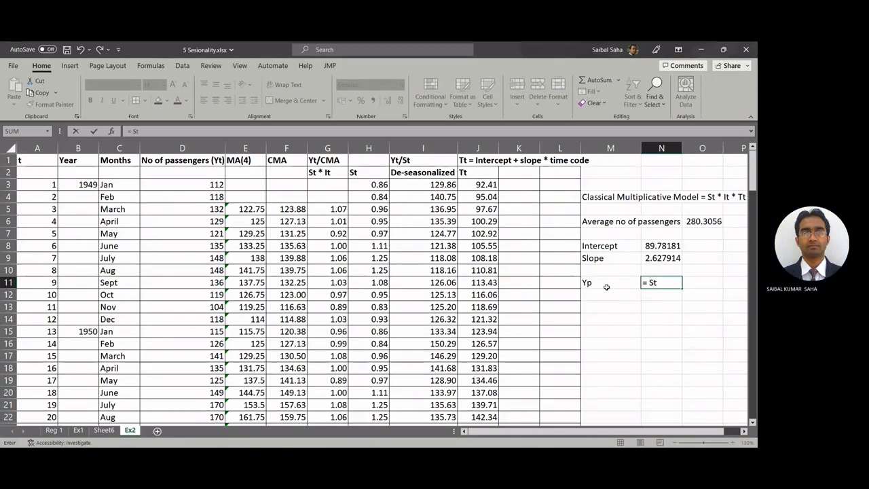
type("*")
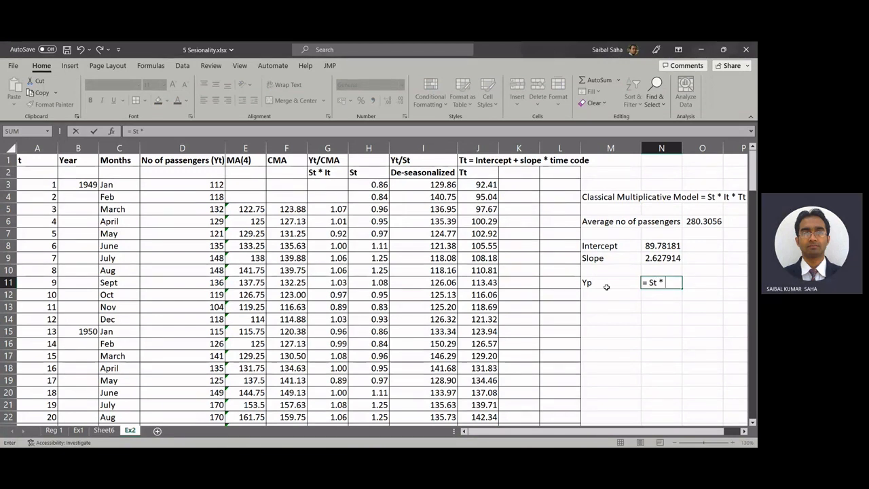
type(" Tt")
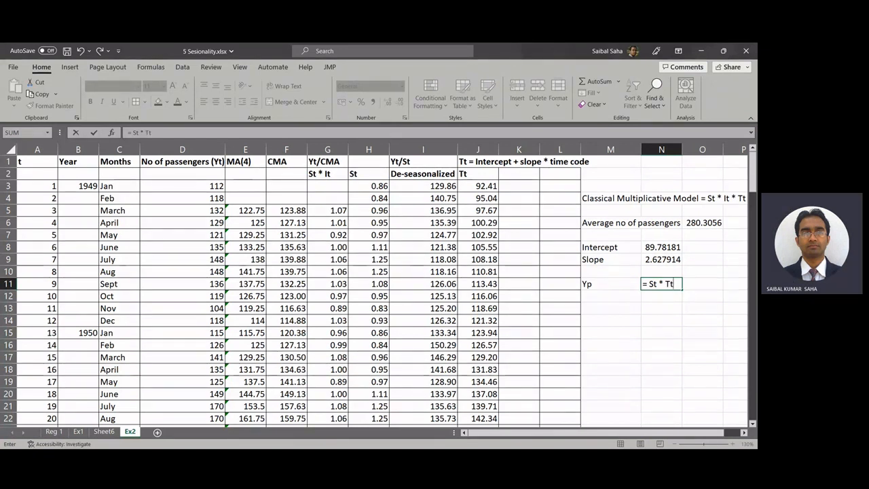
key("ctrl+Return")
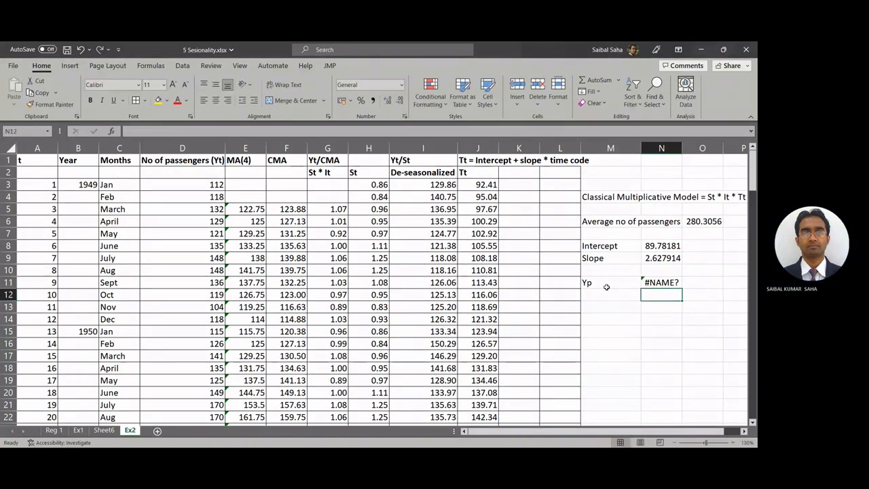
Remove the equals sign from N11 so it holds the text "St * Tt", and change the label in M11 to "Yp ="
left_click(129, 132)
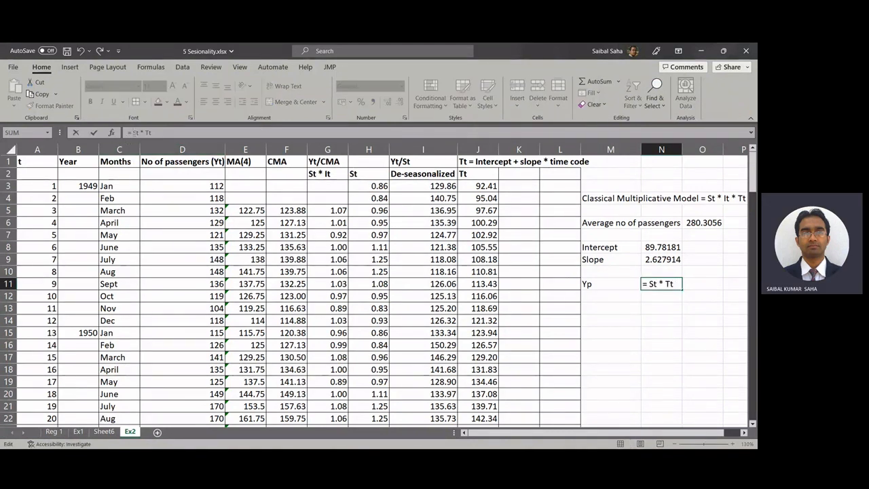
key("BackSpace")
key("BackSpace")
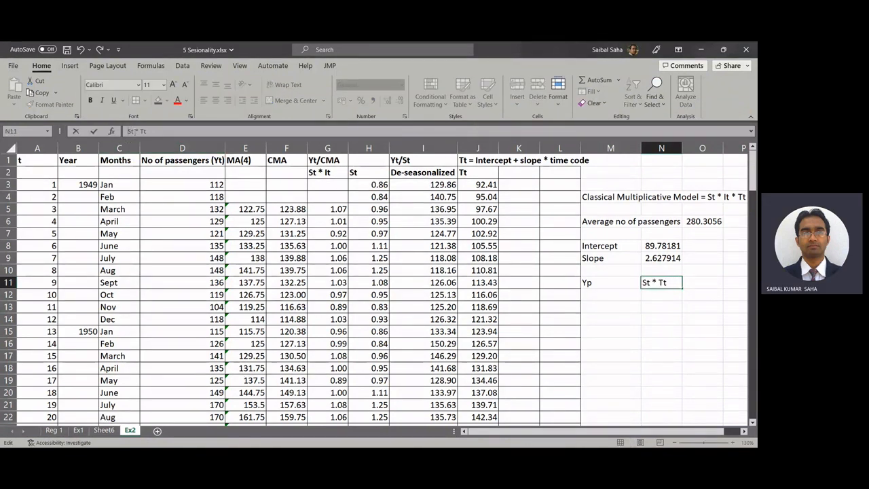
key("Return")
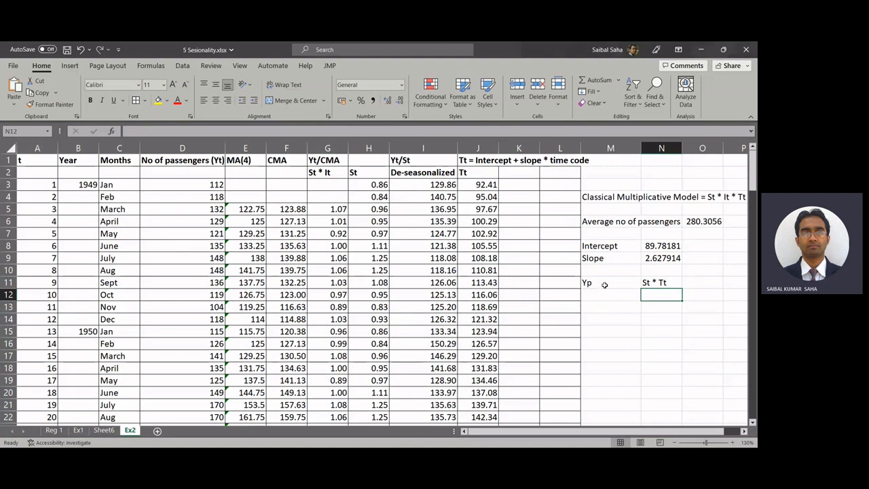
double_click(605, 284)
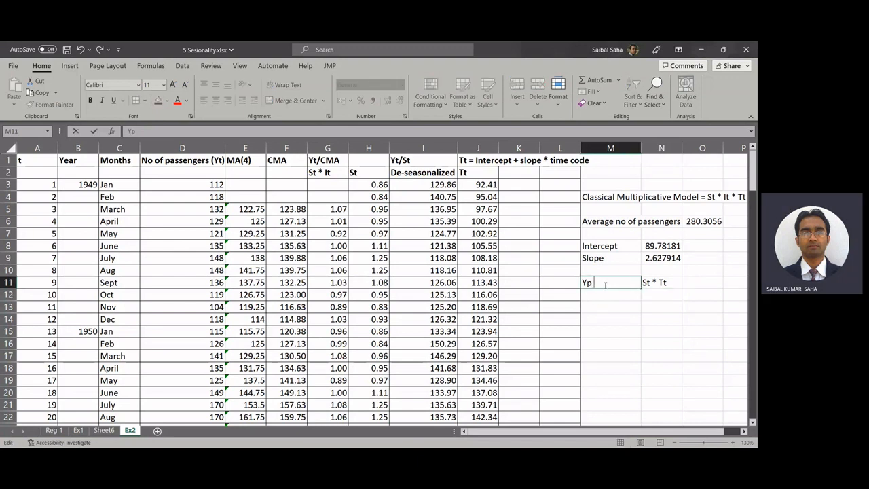
key("Return")
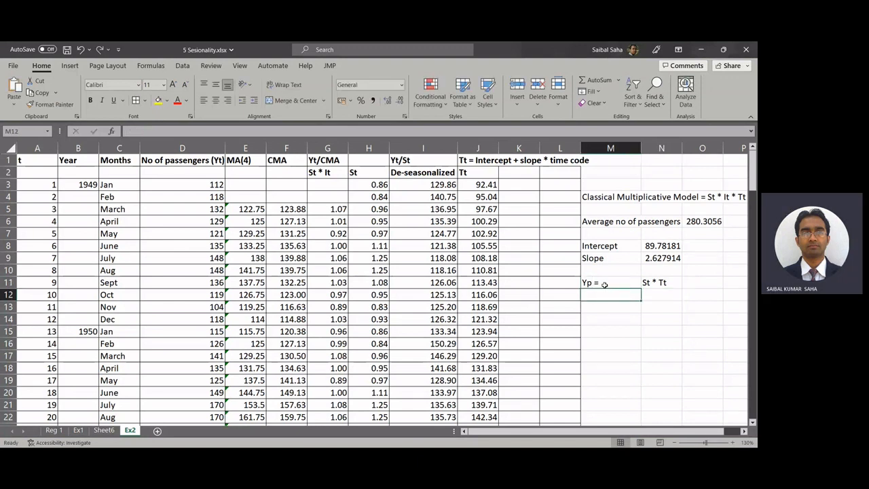
Enter the column heading "Yp" in K2
left_click(525, 175)
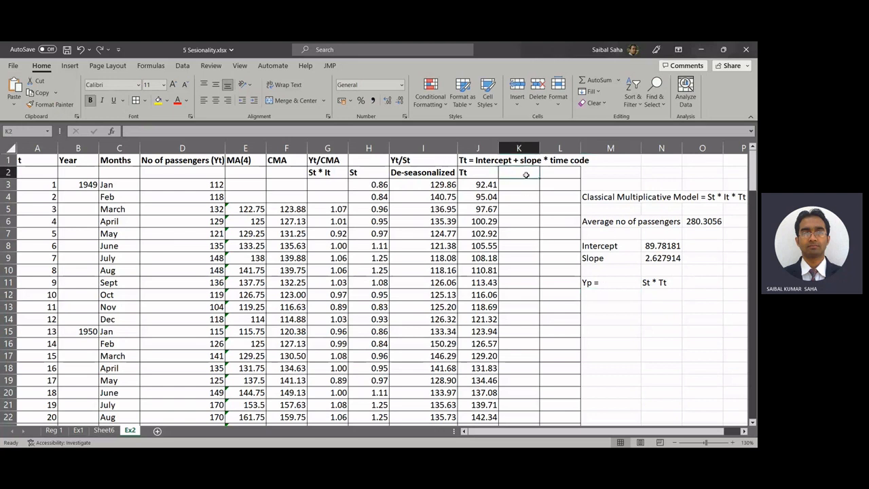
type("Y")
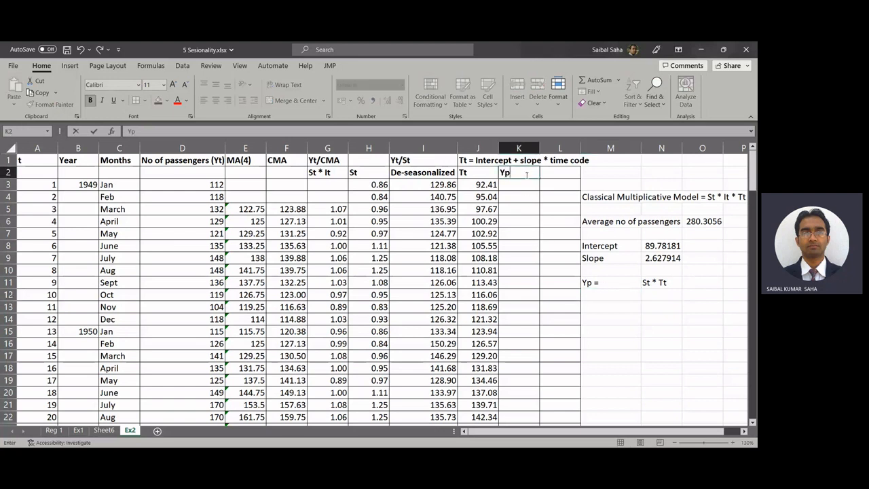
type("p")
key("Return")
Try to compute the first Yp value in K3 with the formula =I3*J3
type("=")
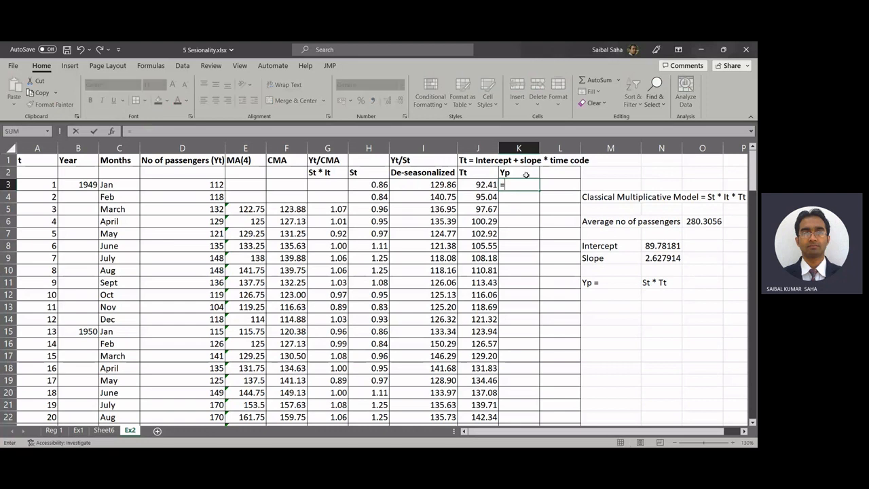
left_click(426, 186)
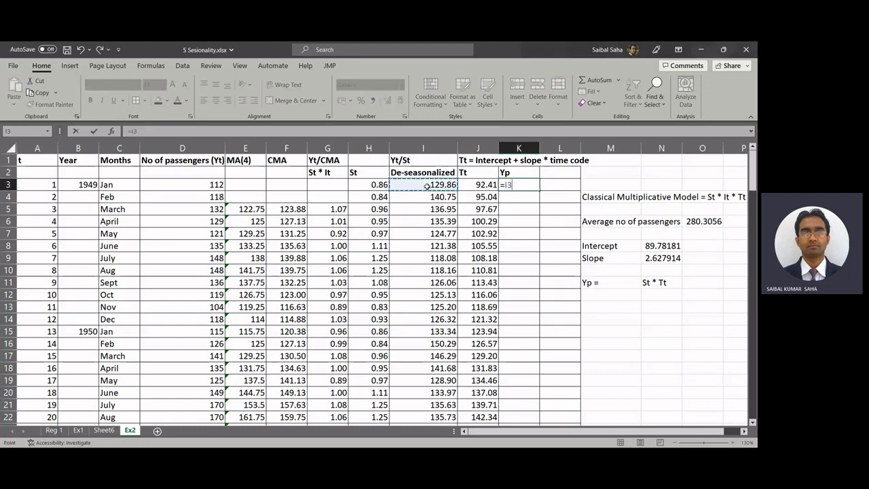
type("*")
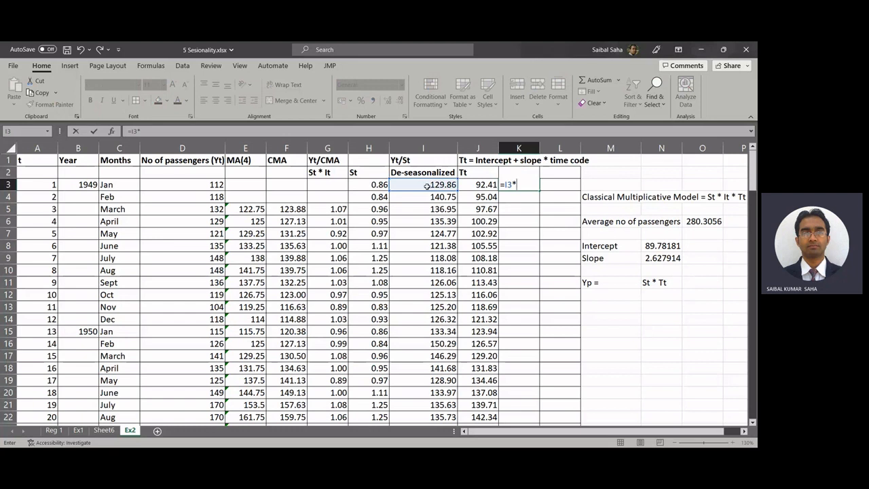
left_click(480, 185)
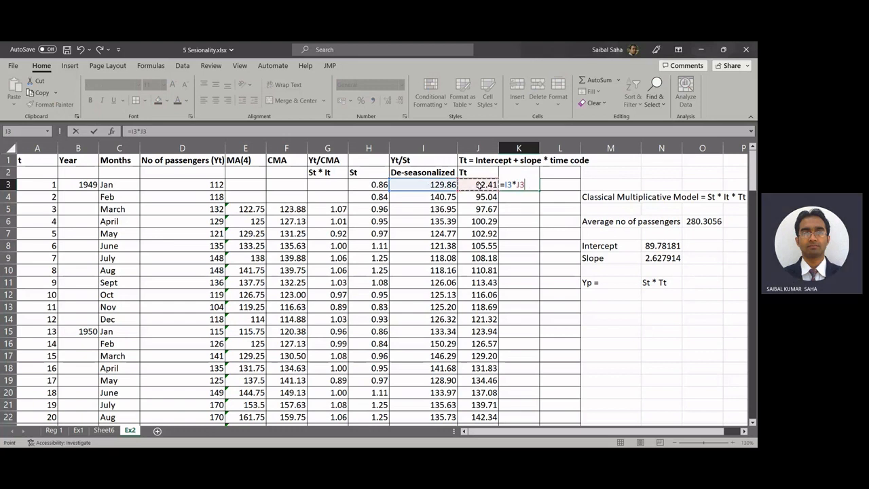
key("Return")
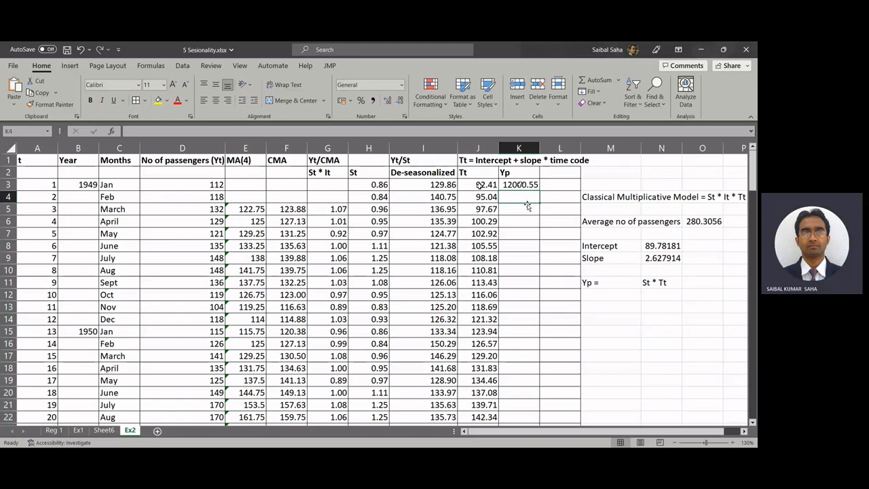
Replace the formula in K3 with =H3*J3 so that it multiplies St by Tt
left_click(518, 185)
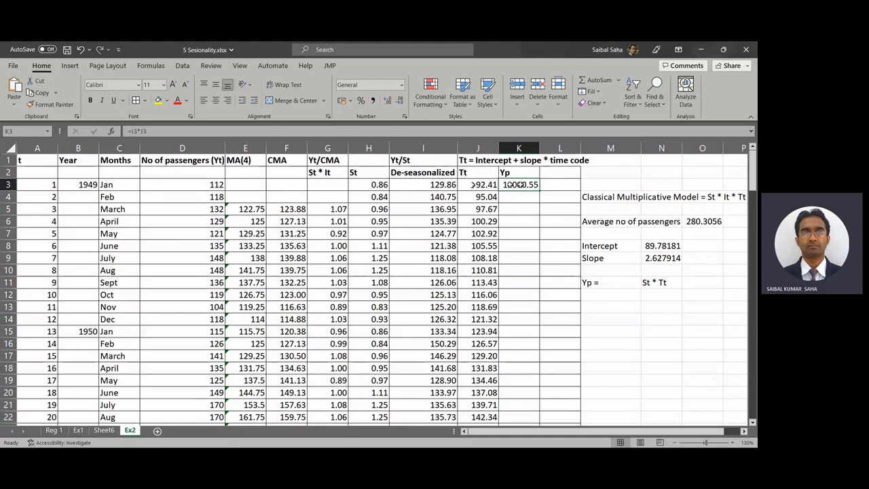
left_click(156, 131)
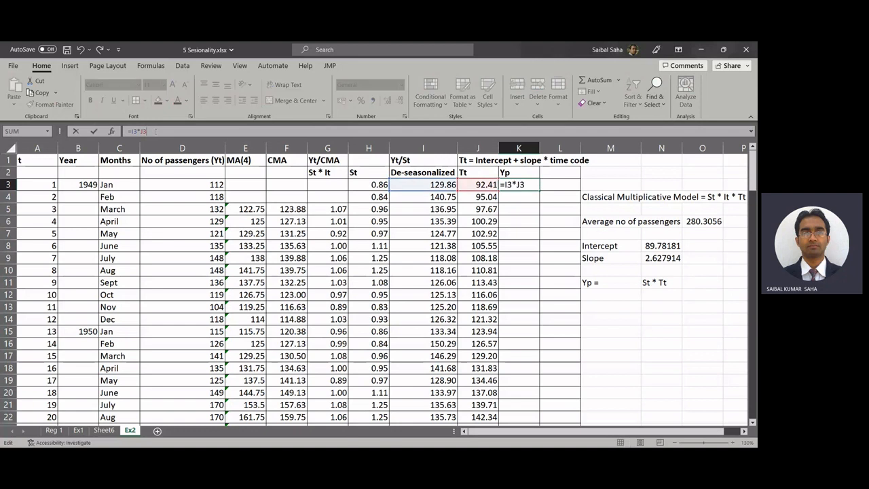
key("BackSpace")
key("BackSpace")
key("BackSpace")
key("BackSpace")
key("BackSpace")
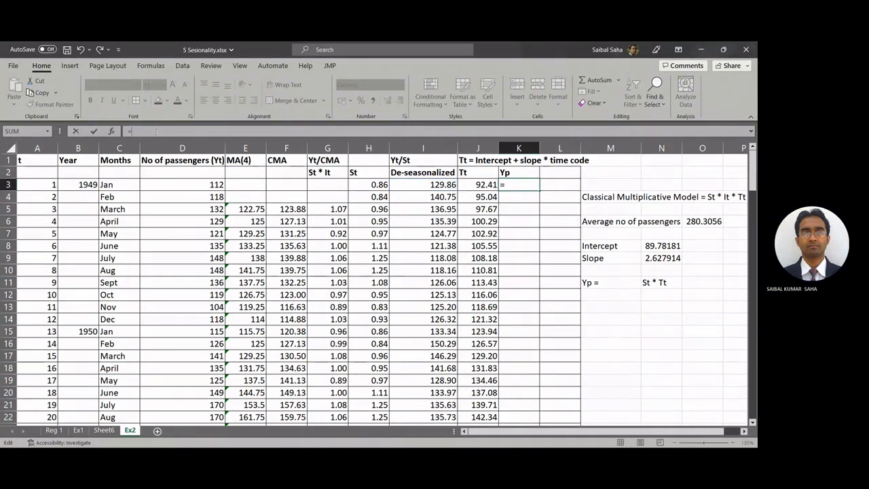
left_click(373, 184)
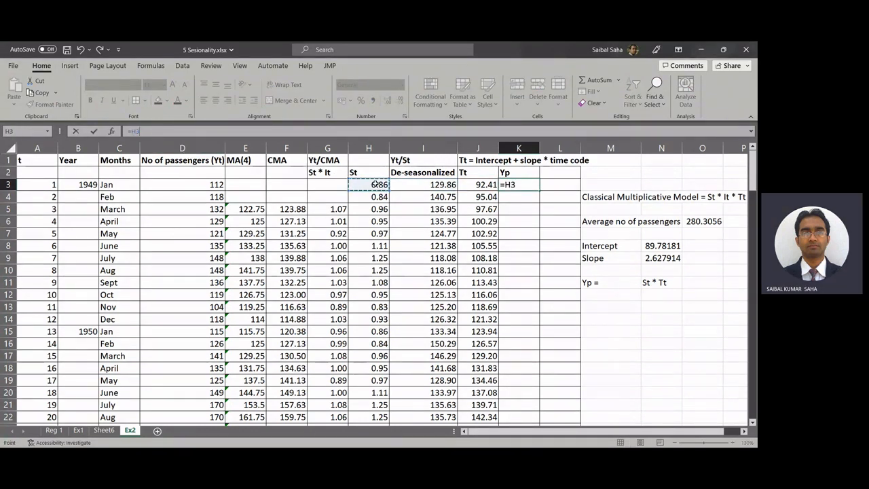
type("*")
left_click(488, 185)
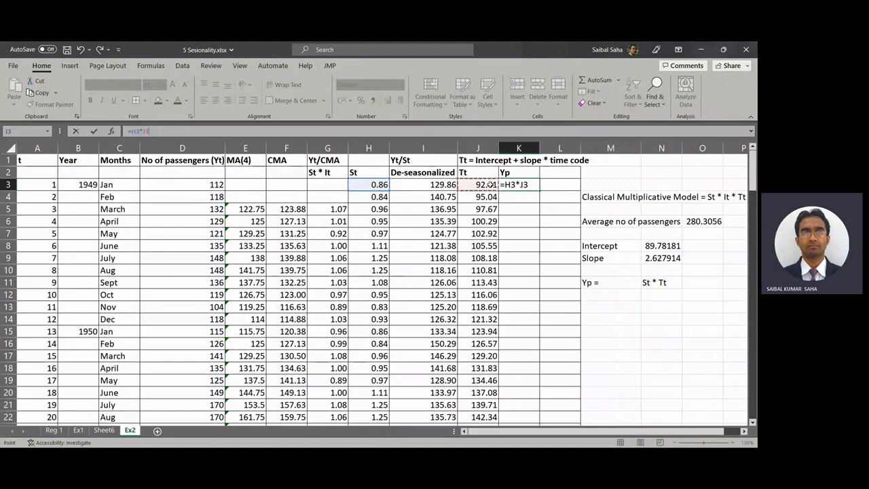
key("Return")
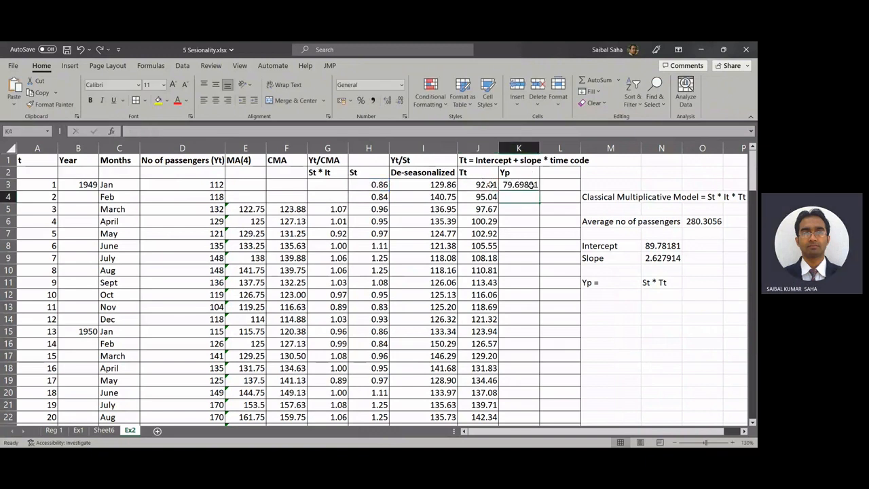
Fill the Yp formula from K3 down to K146 and check the column through its last row
left_click(532, 185)
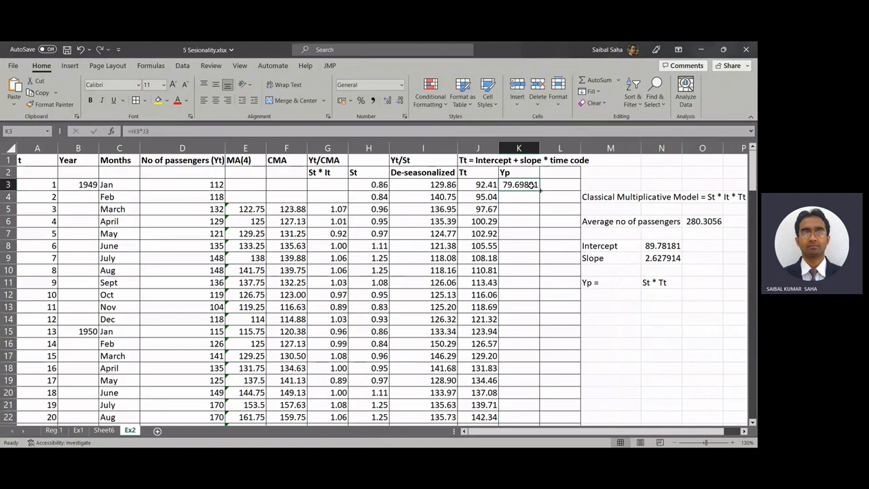
double_click(540, 191)
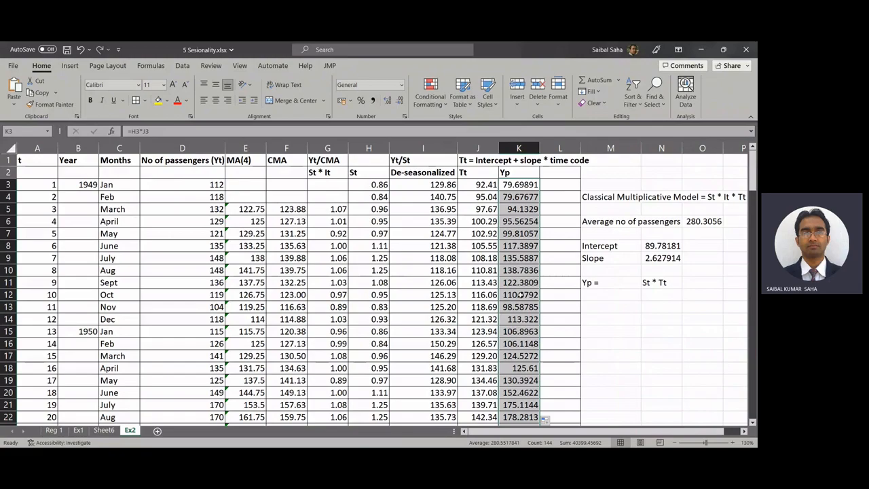
scroll(522, 294, "down", 5)
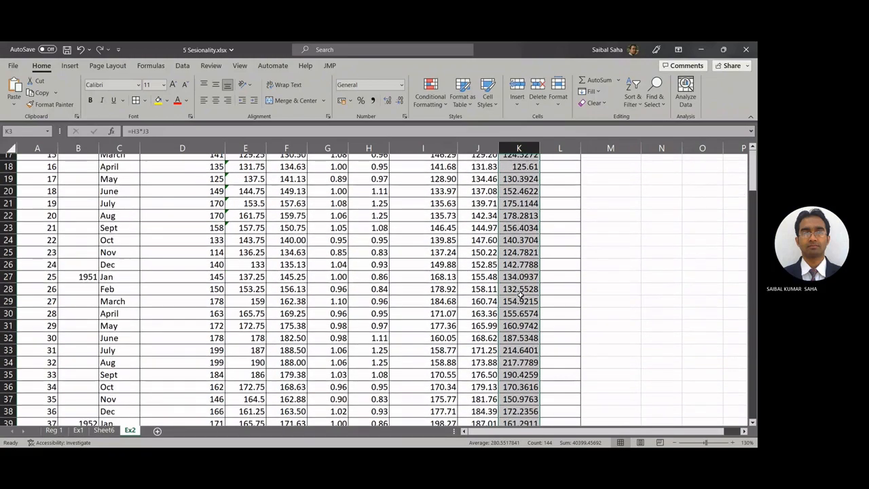
scroll(522, 293, "down", 11)
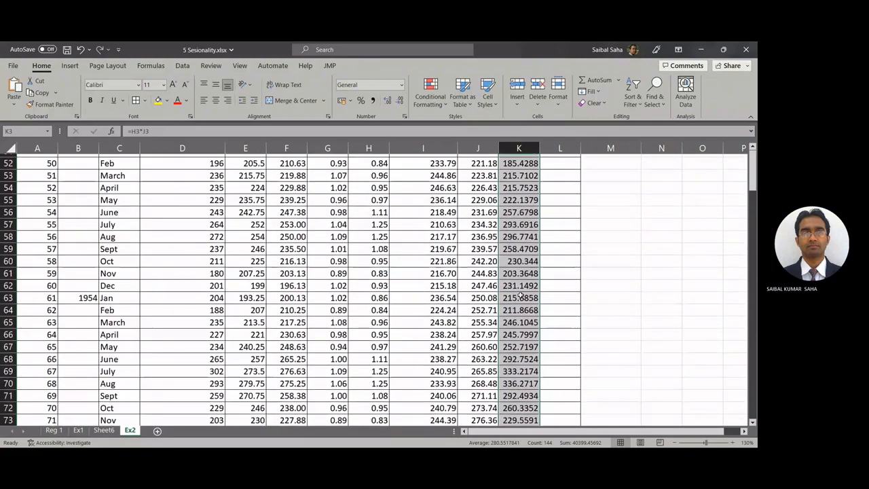
scroll(521, 294, "down", 17)
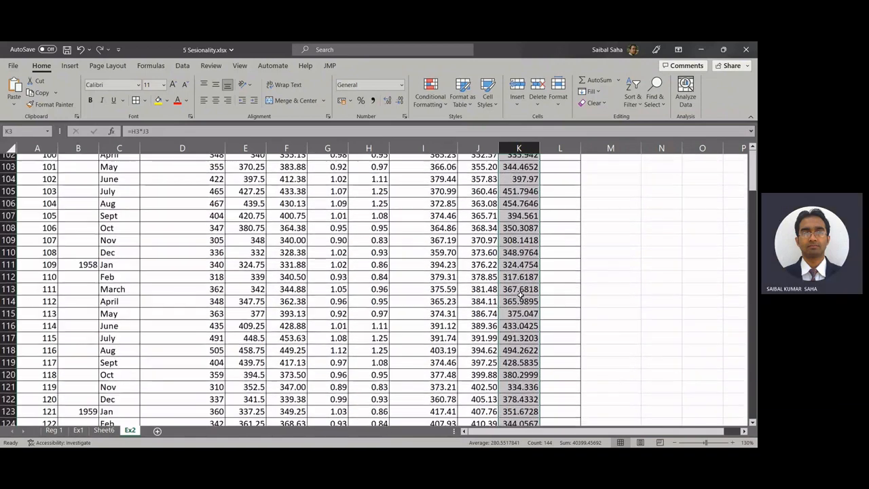
scroll(521, 293, "down", 10)
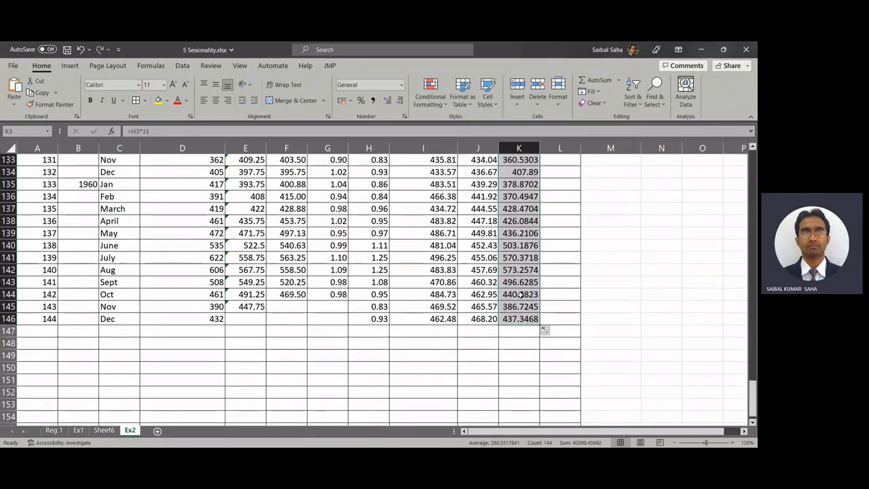
Enter the column heading "Error" in L2
scroll(520, 294, "up", 20)
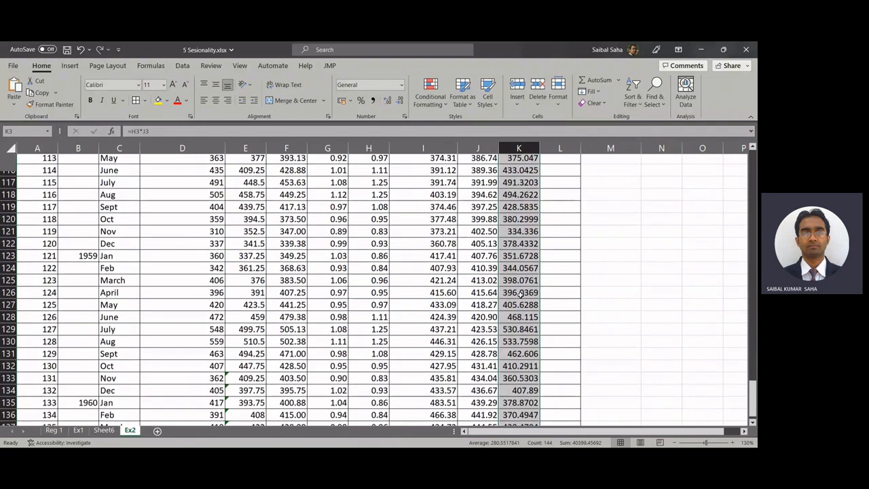
left_click(563, 175)
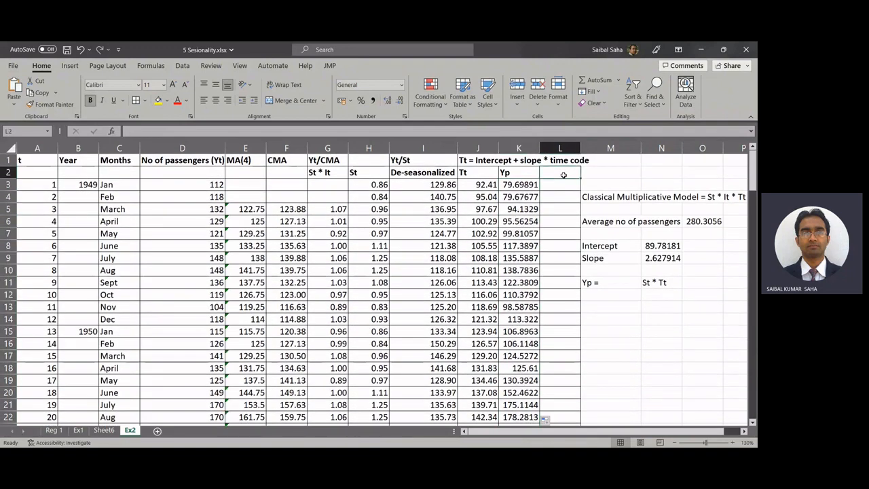
type("Error")
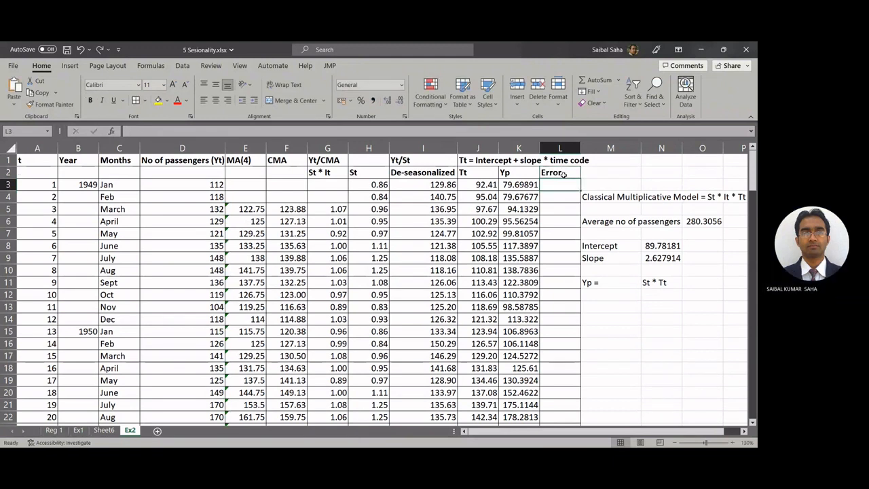
key("Return")
Compute the first error in L3 with the formula =K3-D3, subtracting the passenger count from Yp
type("=")
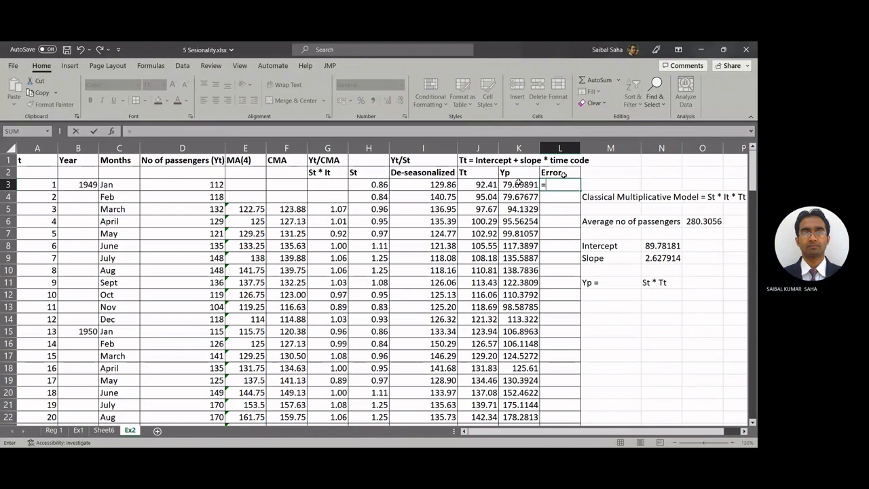
left_click(519, 184)
type("-")
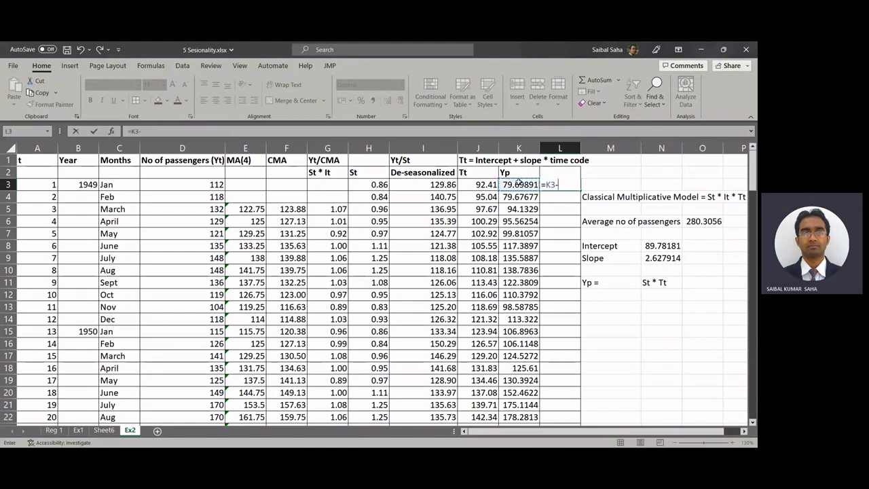
left_click(209, 184)
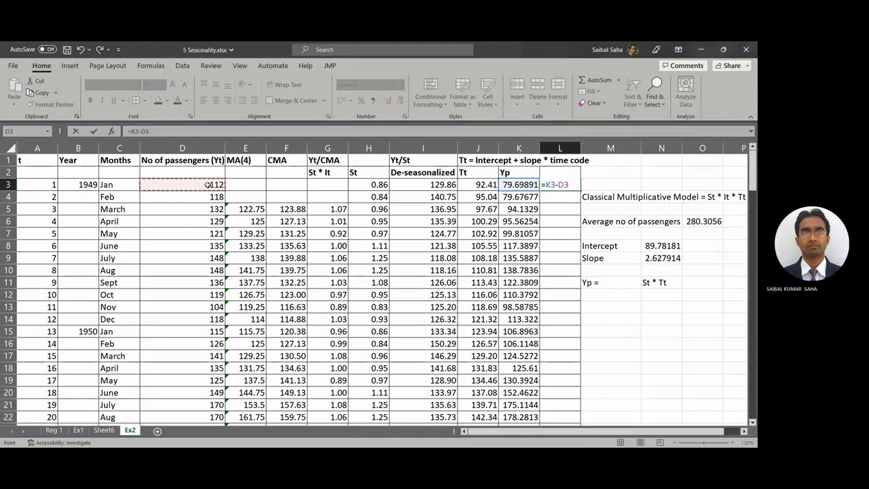
key("Return")
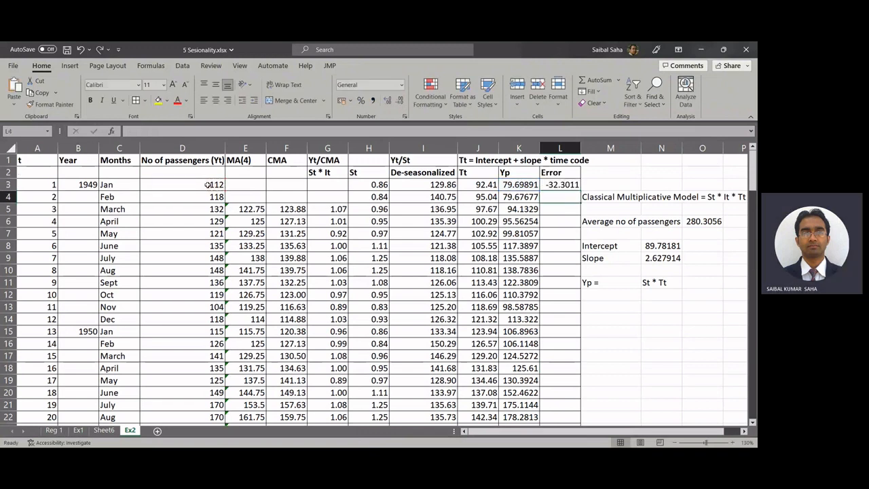
Fill the error formula from L3 down to L146 and check the column through its last row
left_click(563, 184)
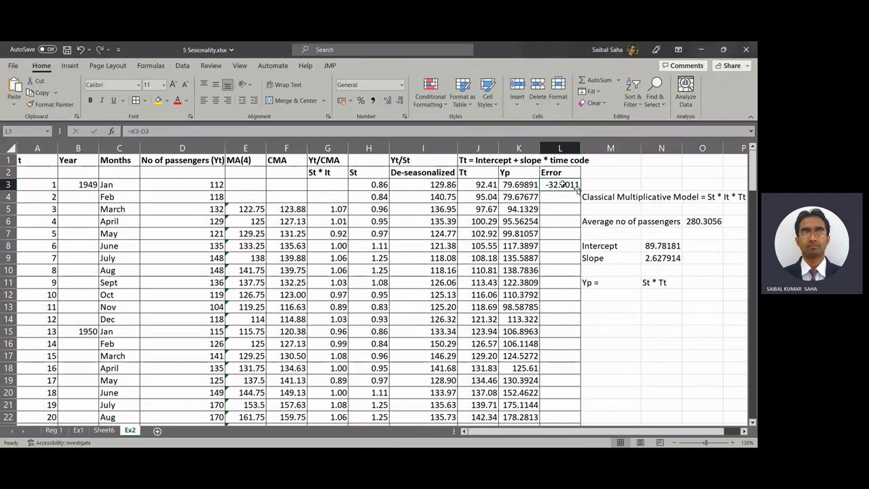
double_click(580, 191)
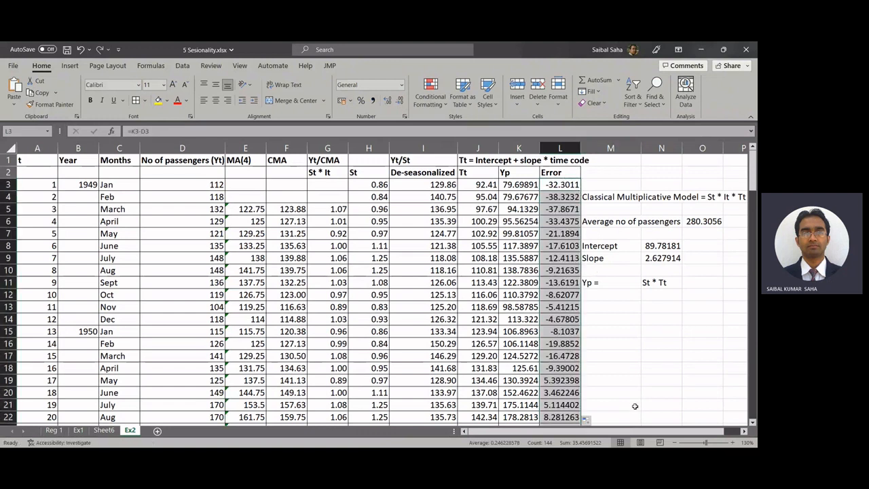
scroll(598, 367, "down", 3)
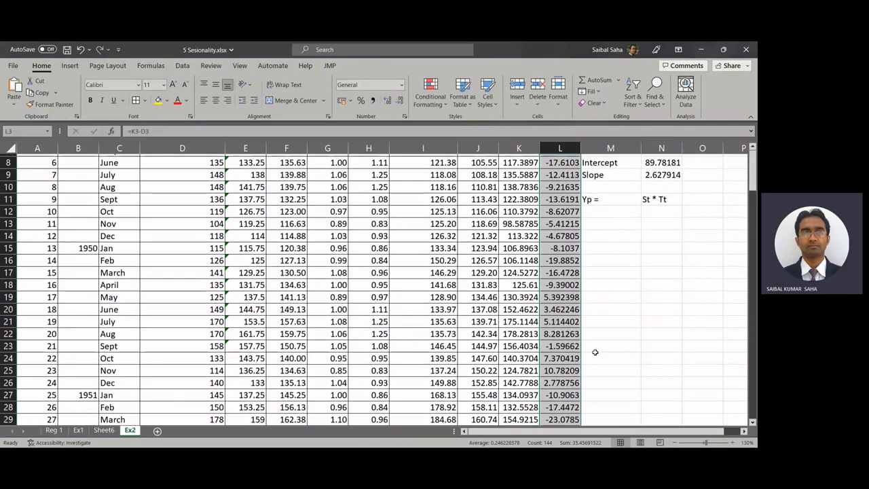
scroll(595, 352, "down", 2)
scroll(595, 352, "down", 5)
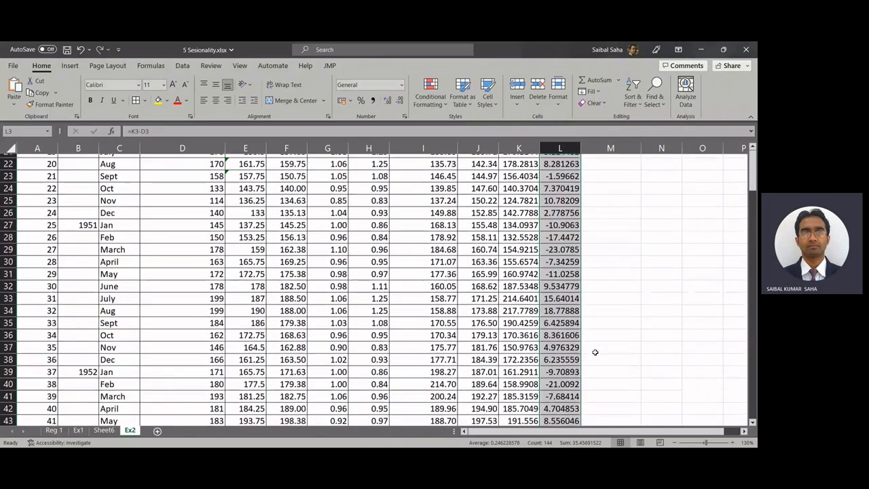
scroll(595, 352, "down", 8)
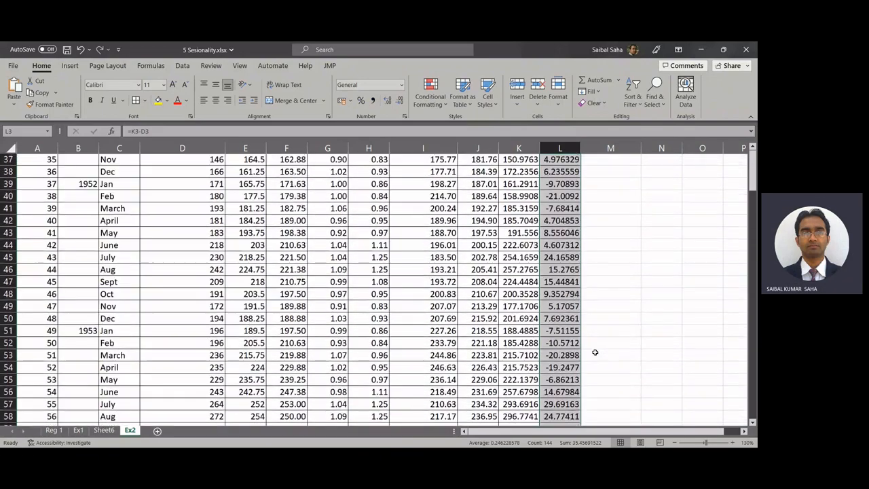
scroll(594, 352, "down", 15)
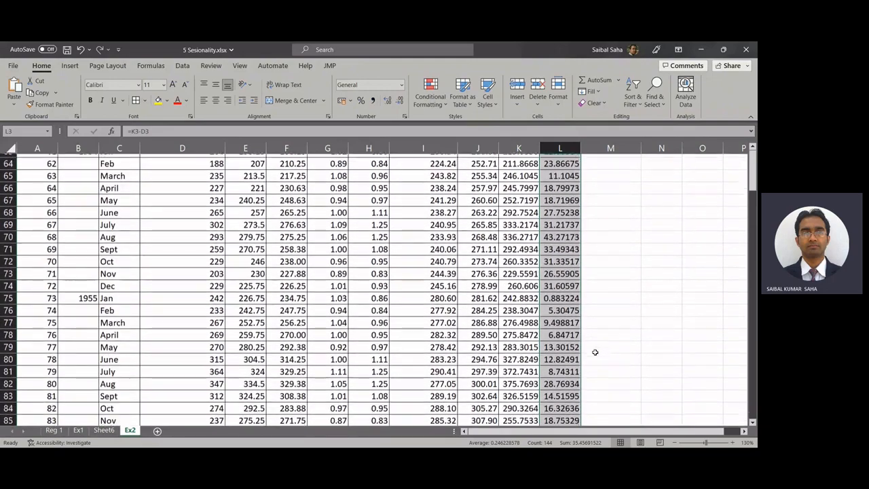
scroll(594, 352, "down", 9)
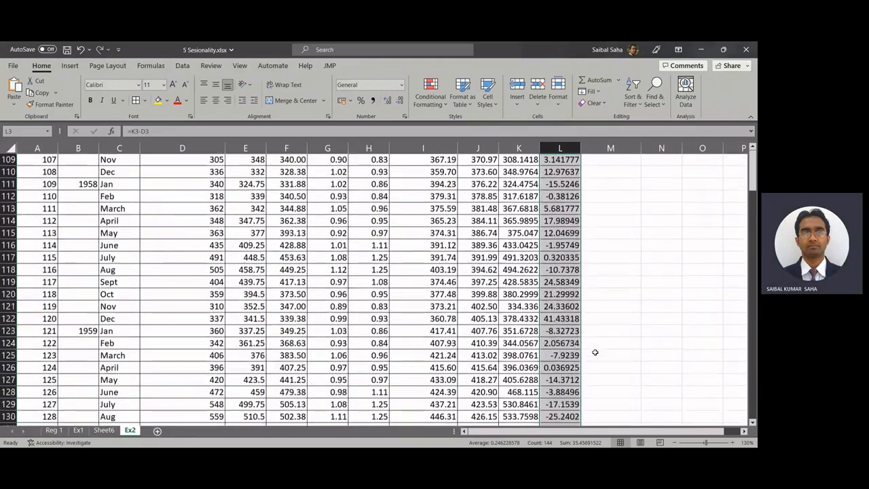
scroll(595, 352, "down", 1)
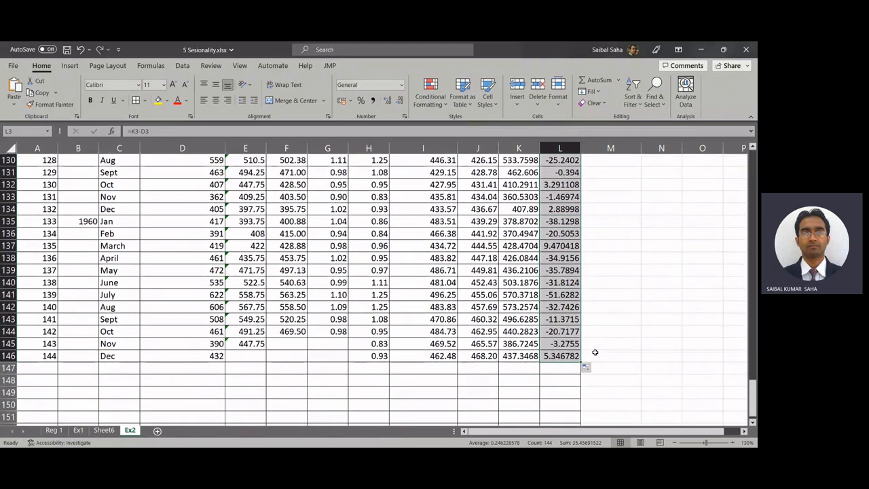
scroll(595, 352, "up", 10)
scroll(595, 352, "up", 3)
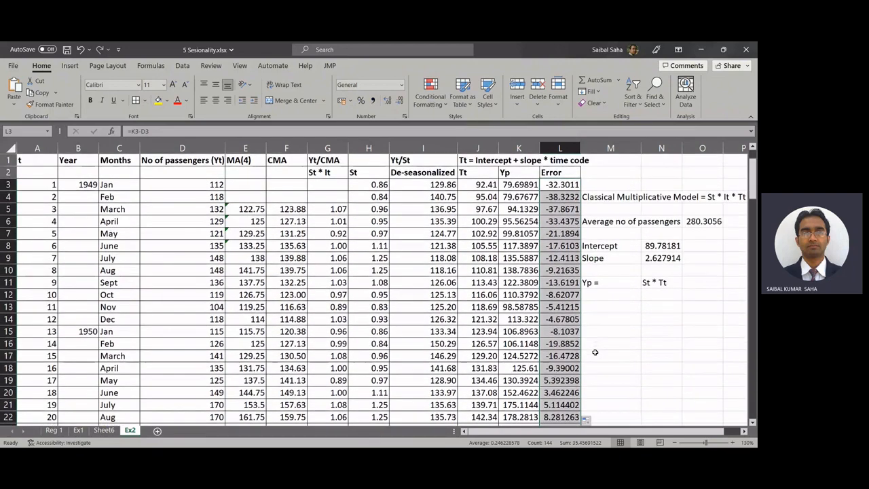
scroll(594, 352, "up", 2)
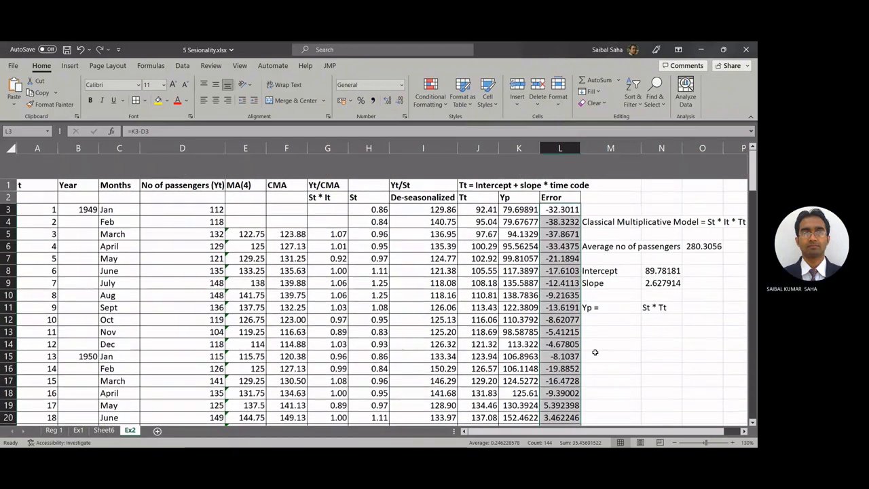
Copy the 1960 year and month labels in B135:C146 to the empty rows starting at B147
left_click(609, 333)
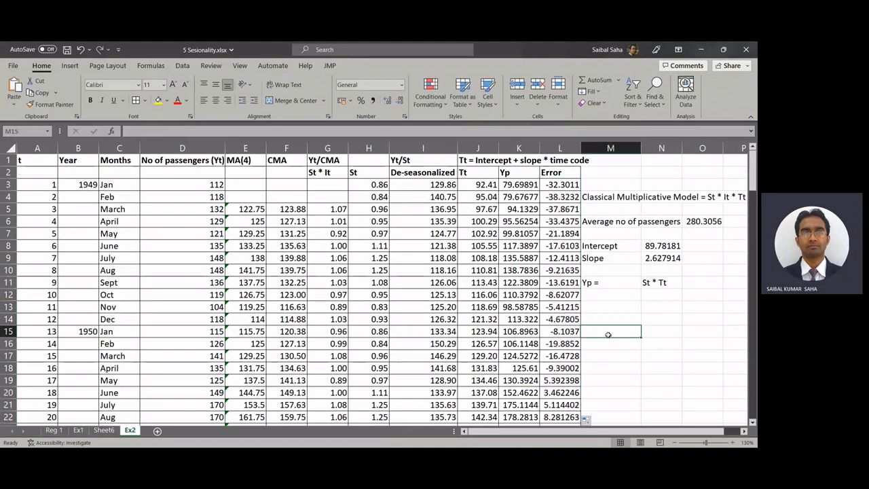
scroll(608, 335, "down", 20)
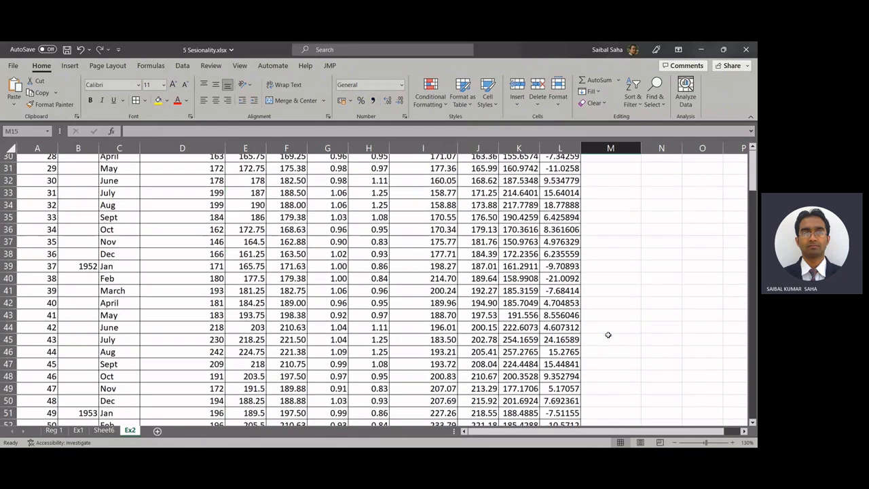
scroll(608, 335, "down", 20)
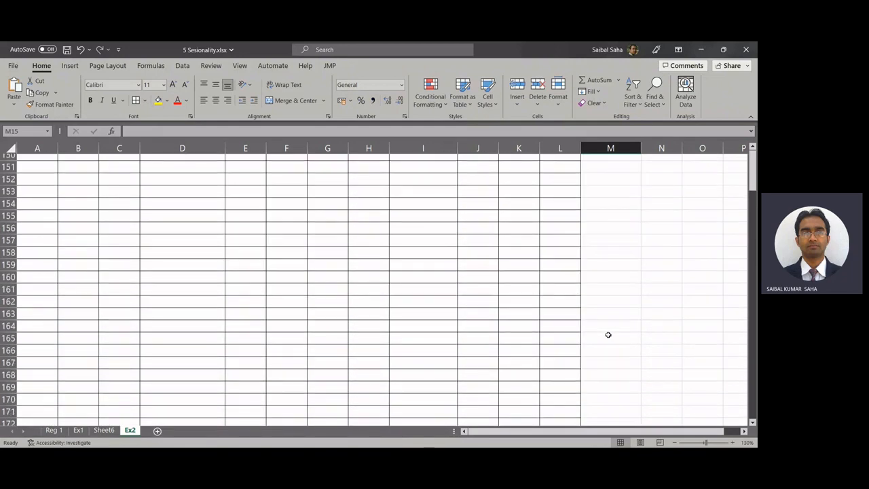
scroll(608, 335, "up", 4)
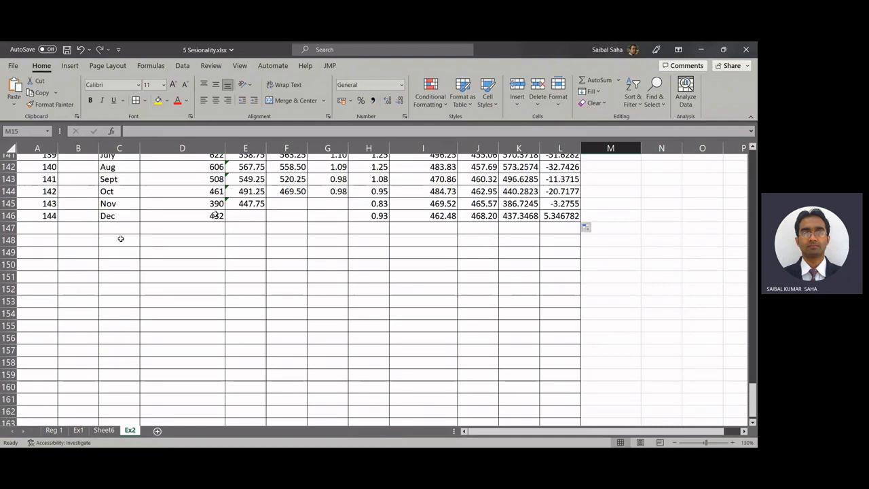
scroll(120, 238, "up", 4)
left_click(81, 207)
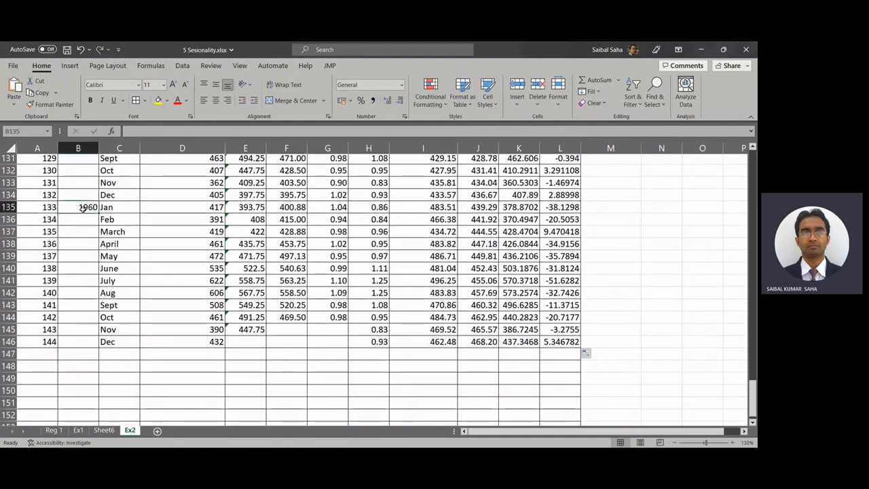
left_click_drag(81, 207, 102, 342)
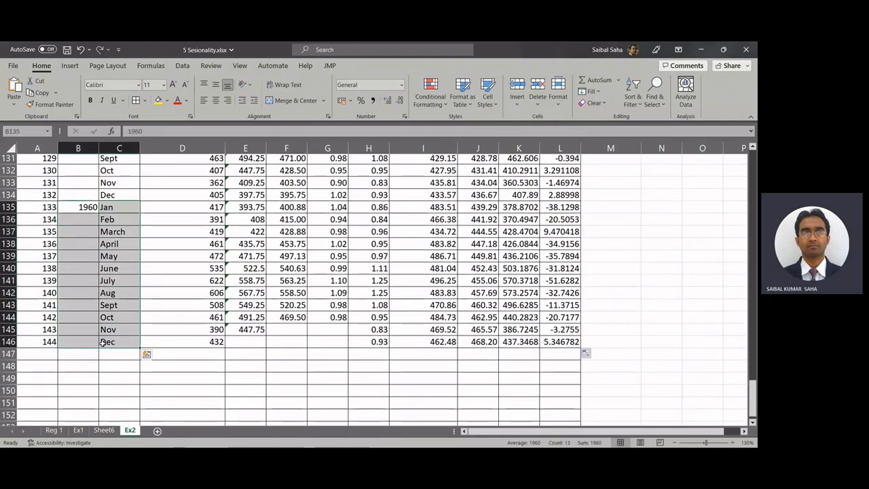
key("ctrl+c")
left_click(82, 356)
key("ctrl+v")
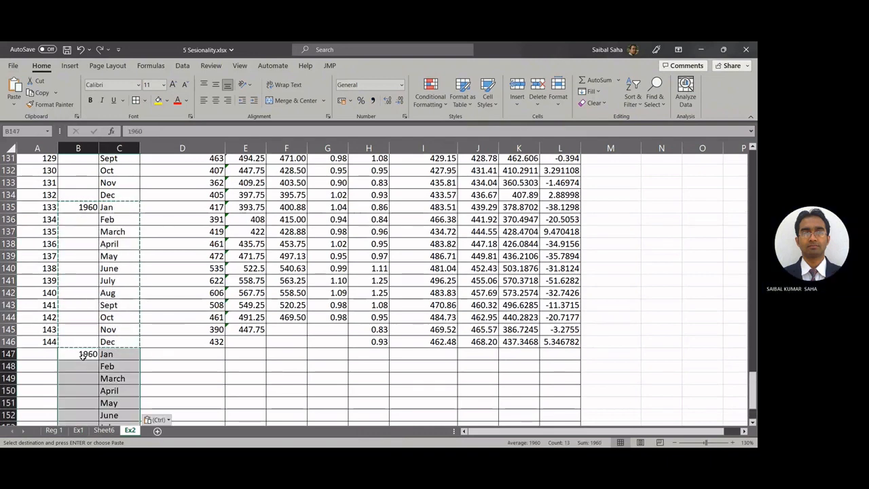
Change the copied year in B147 to 1961 and extend the time codes in column A through 156
scroll(83, 353, "down", 3)
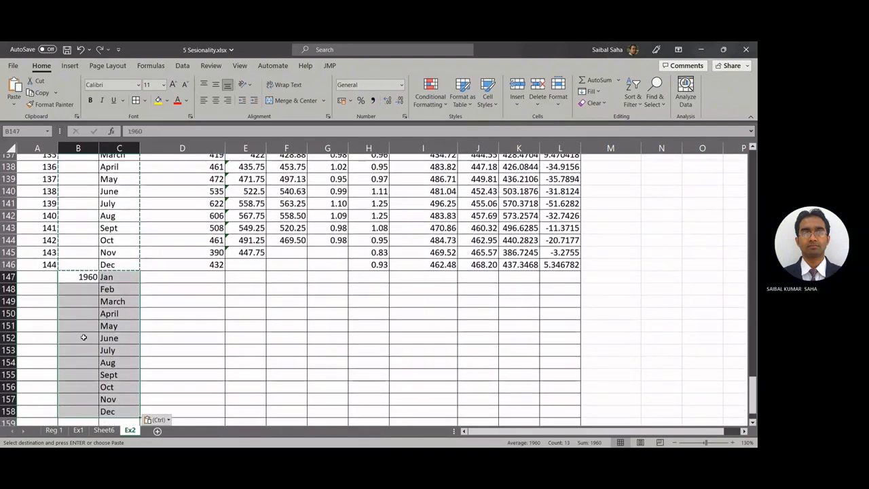
double_click(91, 277)
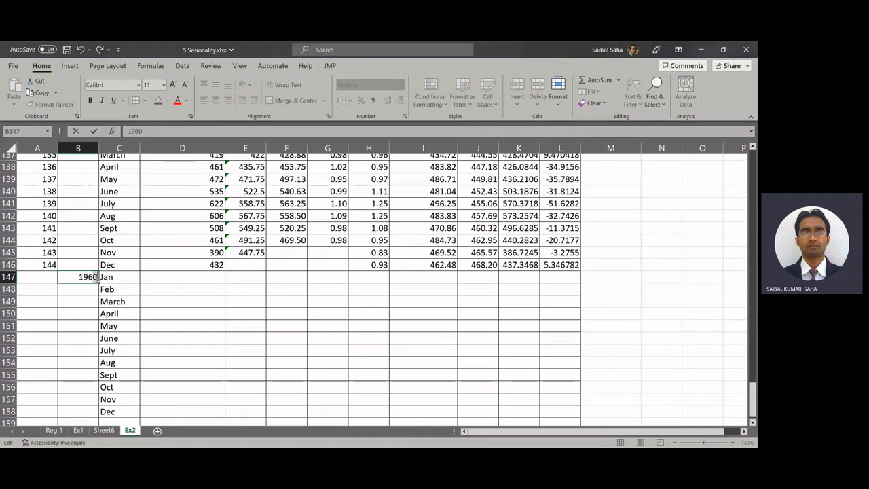
key("Return")
left_click_drag(51, 252, 49, 264)
double_click(58, 271)
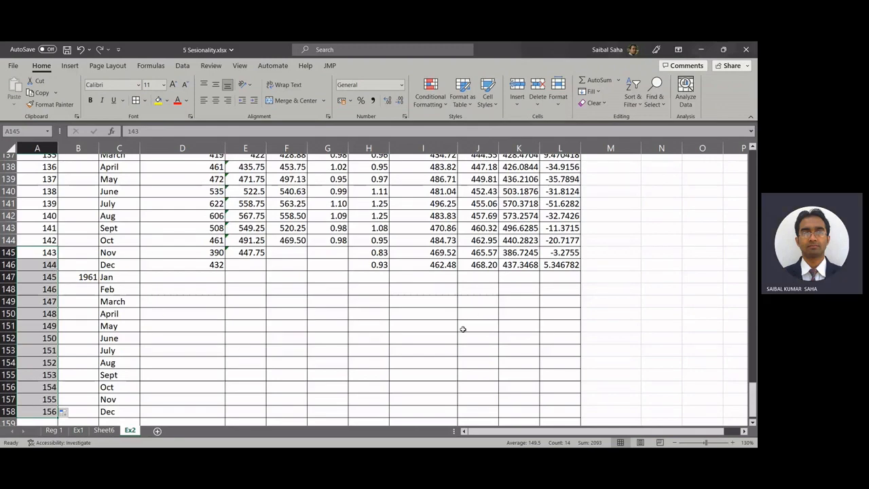
Highlight the whole St column H with yellow fill
scroll(462, 329, "up", 20)
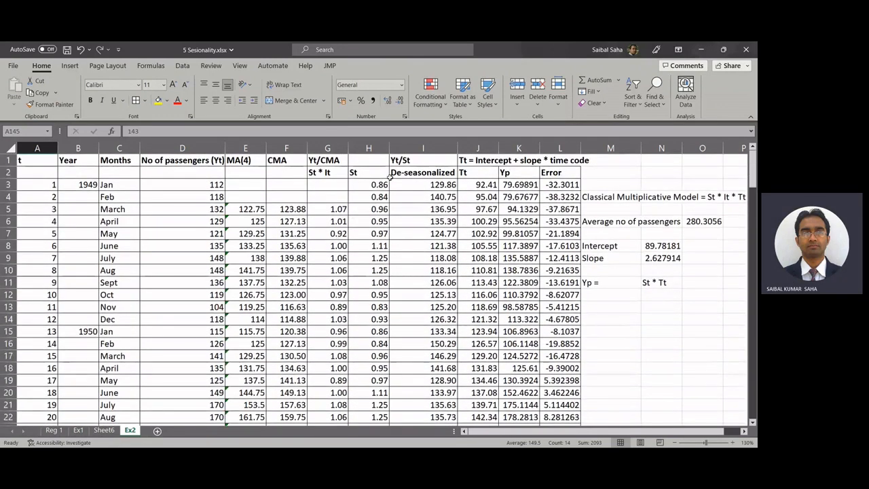
left_click(369, 148)
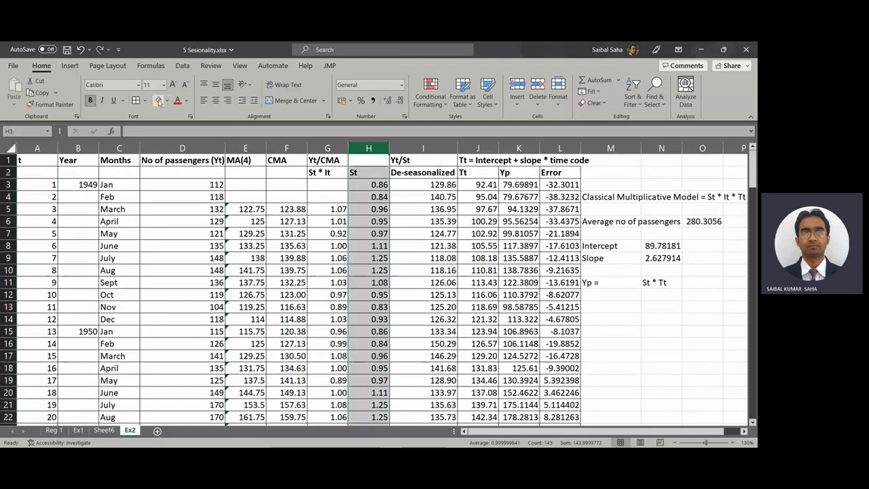
left_click(158, 100)
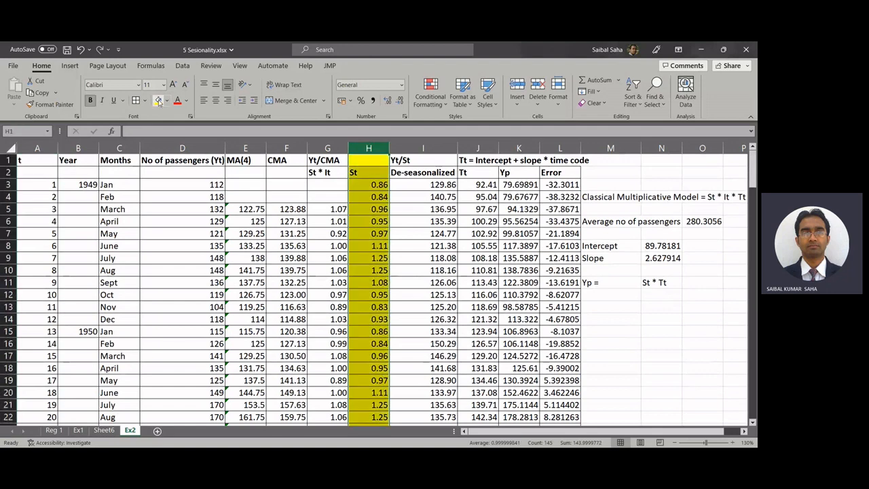
Highlight the Tt, Yp and Error columns J through L with yellow fill and check them down to the 1961 rows
left_click(518, 148)
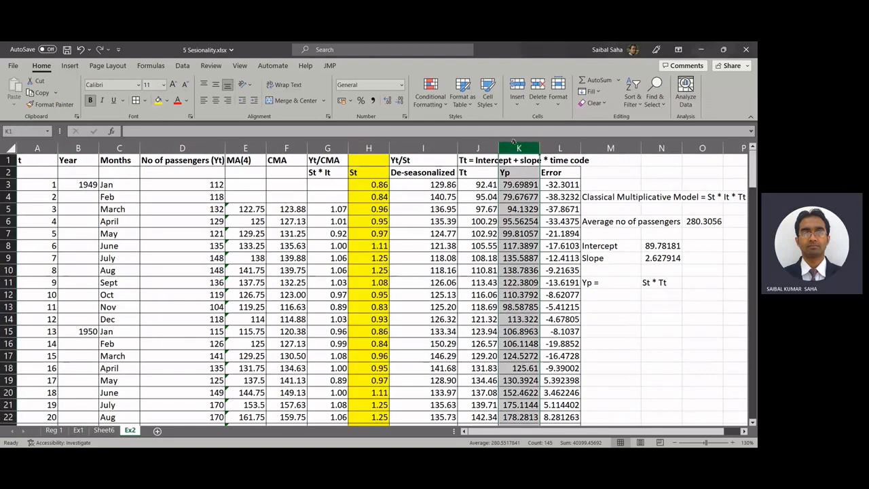
left_click(479, 148)
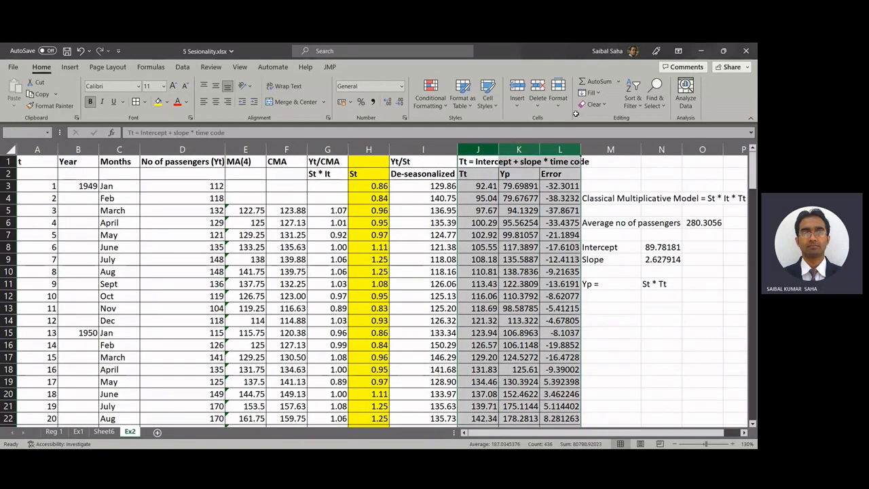
left_click_drag(484, 148, 560, 148)
left_click(158, 100)
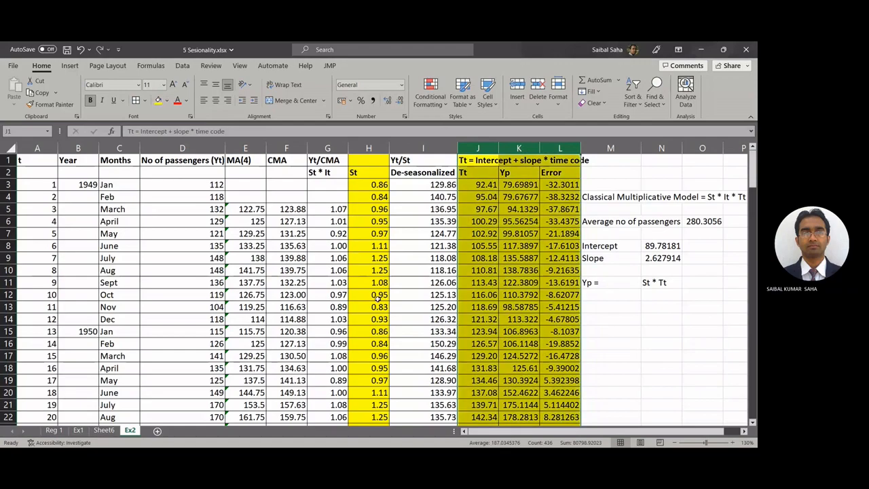
scroll(378, 297, "down", 17)
scroll(378, 297, "down", 20)
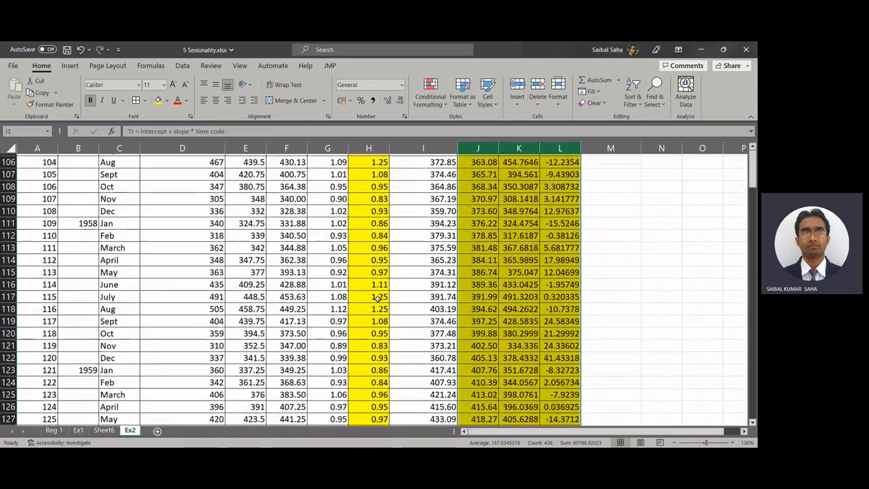
scroll(377, 299, "down", 1)
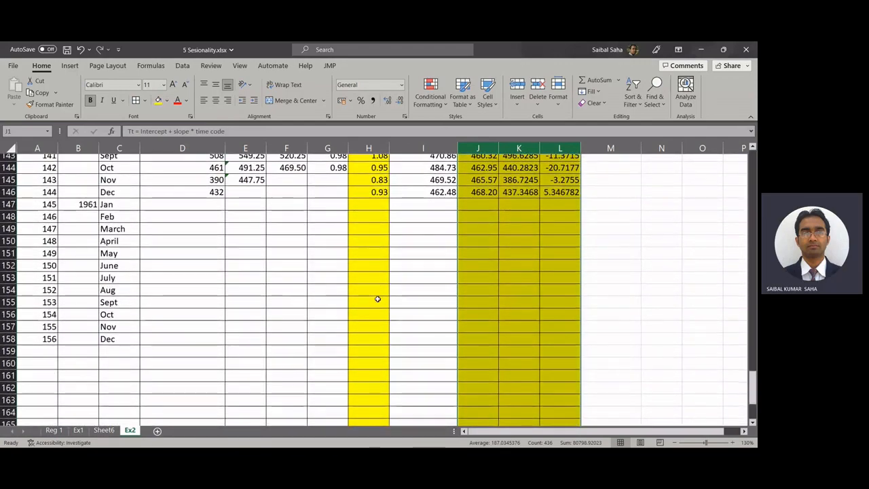
Copy the 1960 seasonal indices St in H135:H146 to the 1961 rows starting at H147
left_click(370, 192)
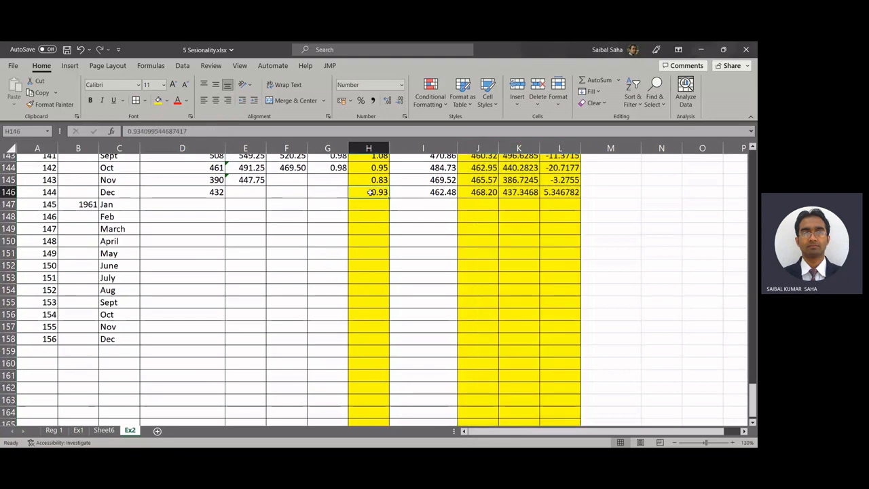
scroll(371, 194, "up", 4)
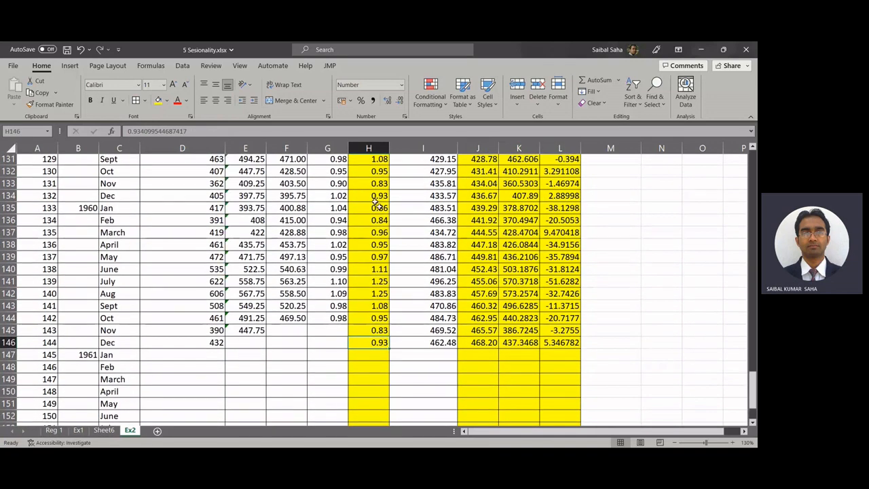
left_click_drag(376, 207, 375, 343)
key("ctrl+c")
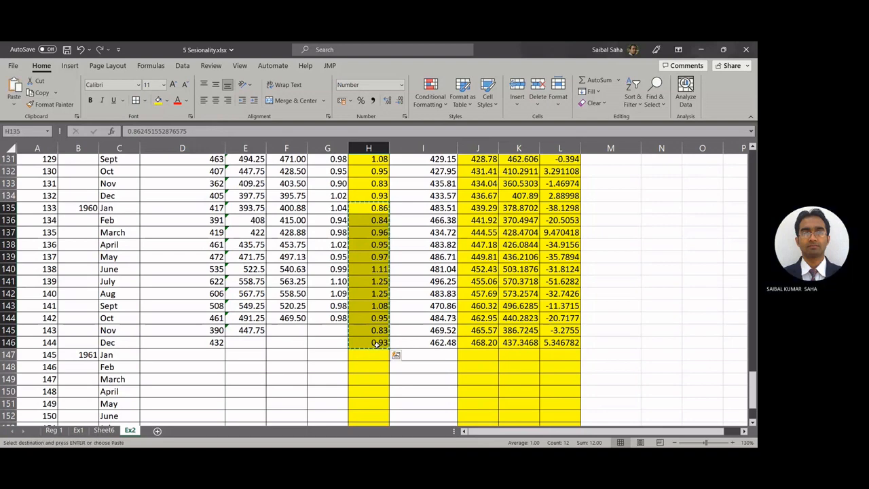
left_click(370, 356)
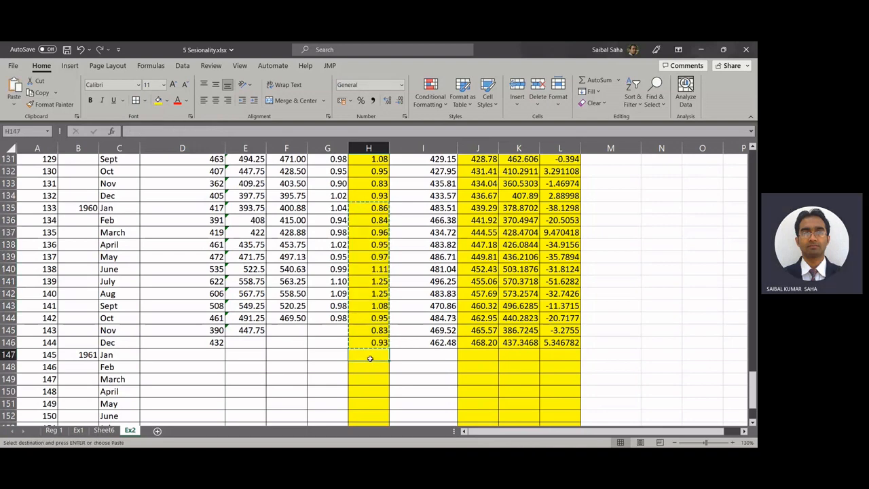
key("ctrl+v")
scroll(370, 358, "down", 3)
Freeze the panes at cell B3 so that the two header rows and column A stay in view
scroll(370, 358, "up", 20)
left_click(81, 184)
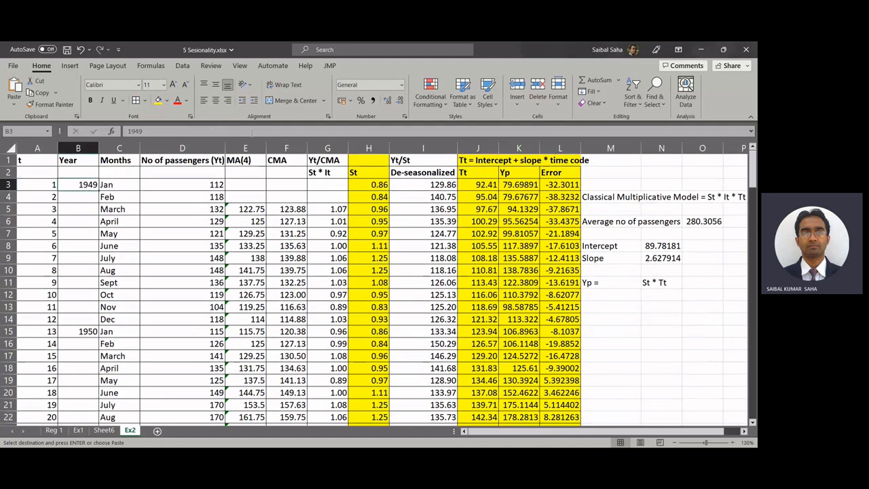
left_click(240, 66)
left_click(479, 102)
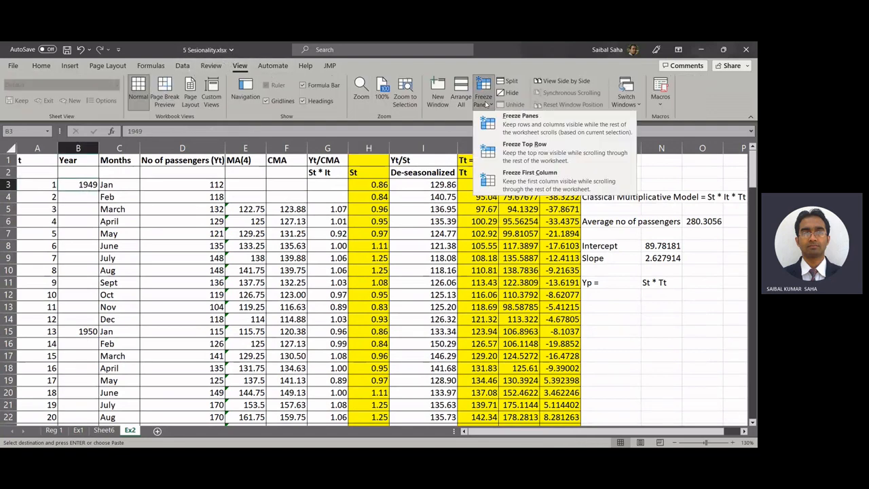
left_click(511, 117)
Extend the Tt and Yp formulas from J146 and K146 down through row 158 for the 1961 months
scroll(495, 324, "down", 20)
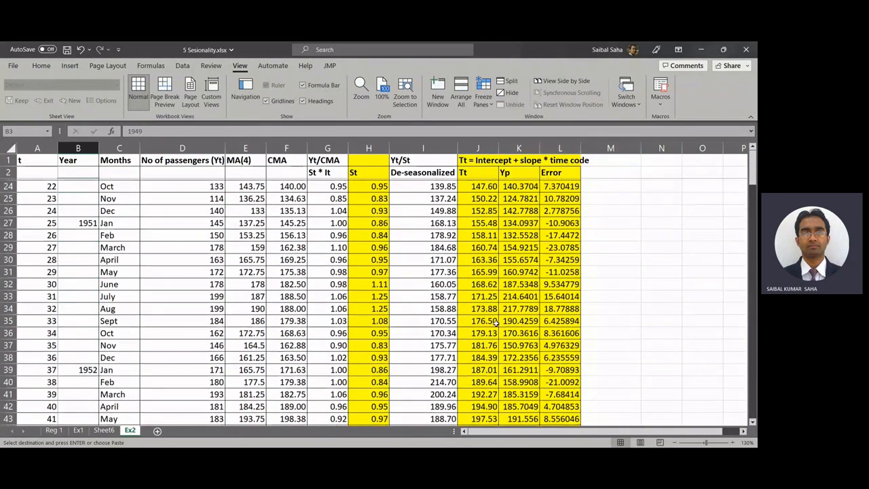
scroll(496, 324, "down", 7)
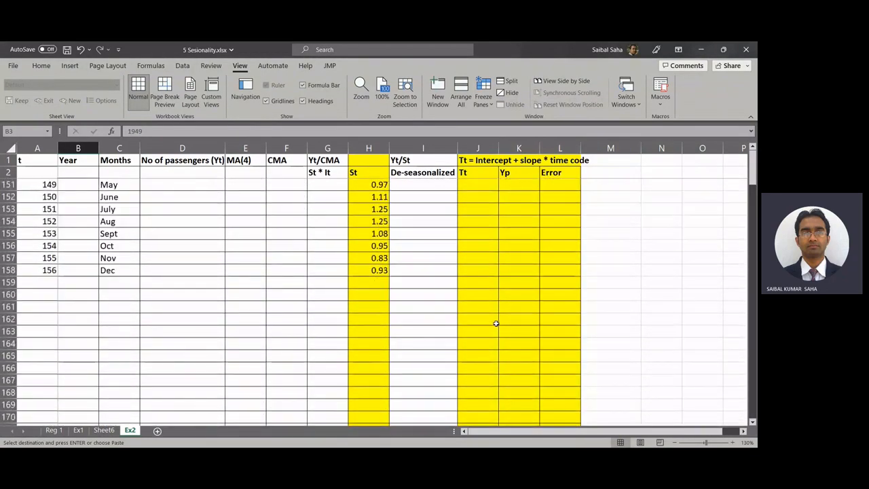
scroll(496, 324, "up", 4)
scroll(495, 323, "down", 1)
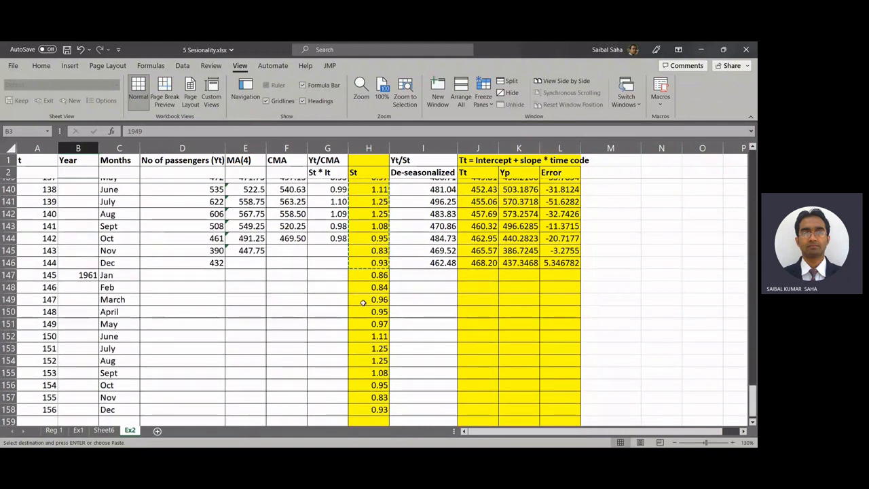
left_click(484, 263)
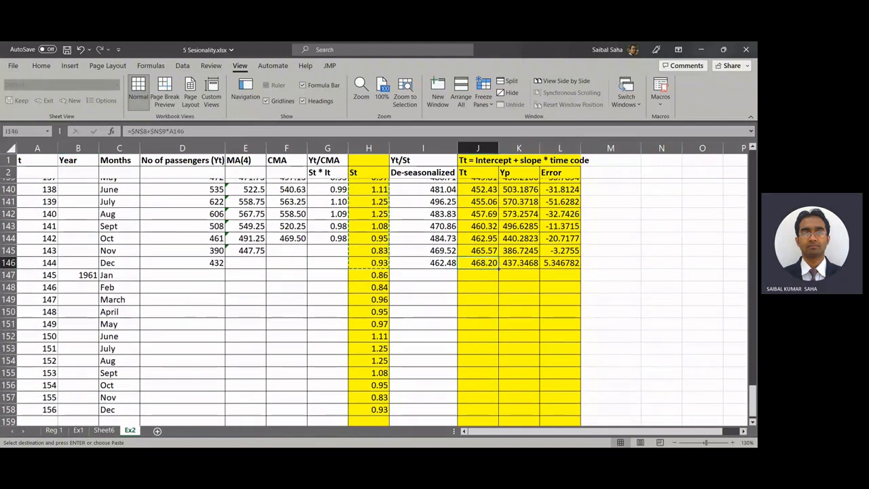
left_click_drag(500, 274, 500, 411)
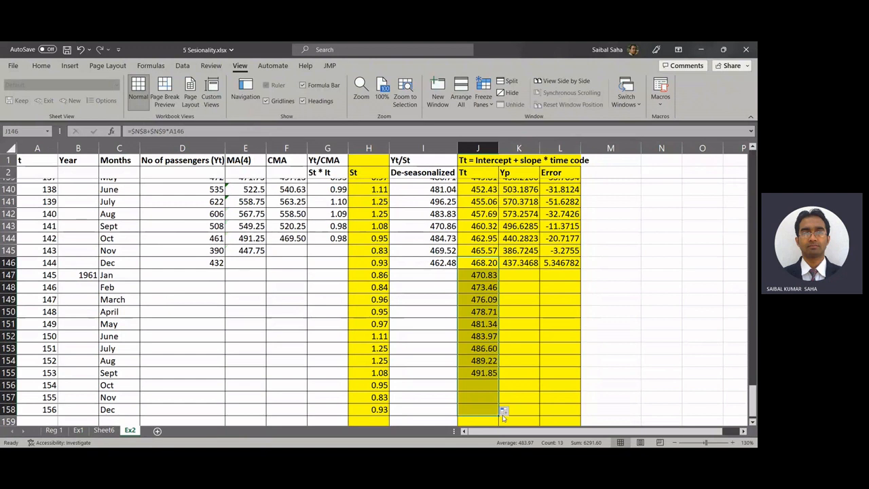
left_click(523, 263)
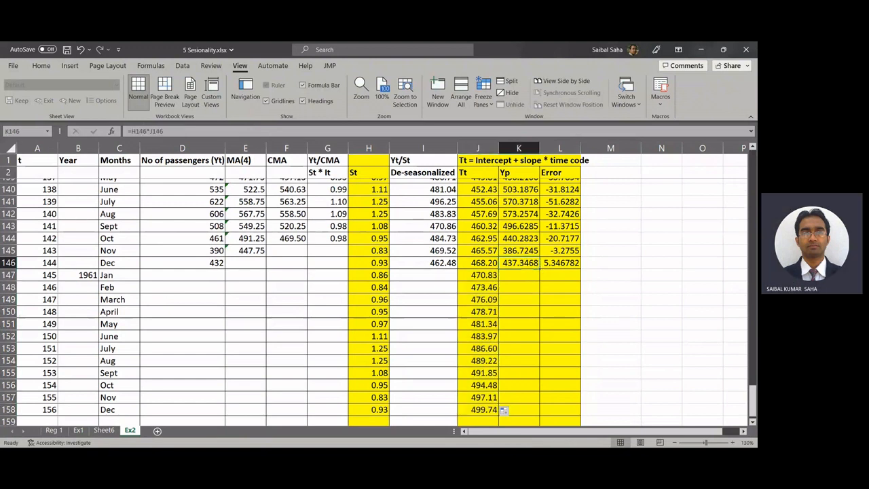
left_click_drag(540, 269, 543, 415)
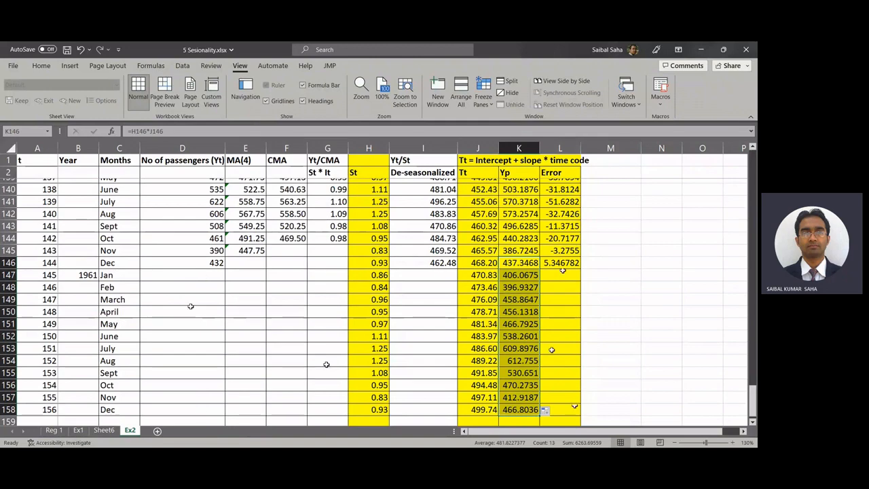
Select the empty cell N14 near the start of the sheet and save the workbook
scroll(326, 365, "down", 1)
scroll(326, 364, "up", 5)
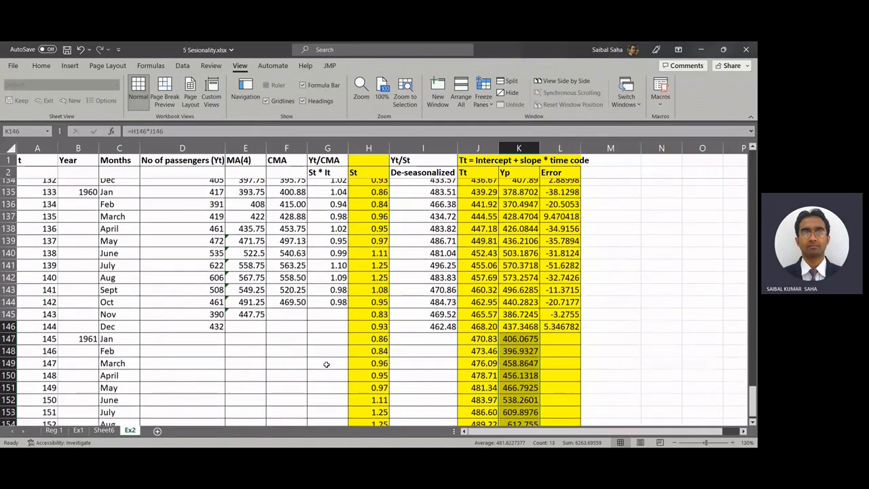
scroll(326, 364, "up", 20)
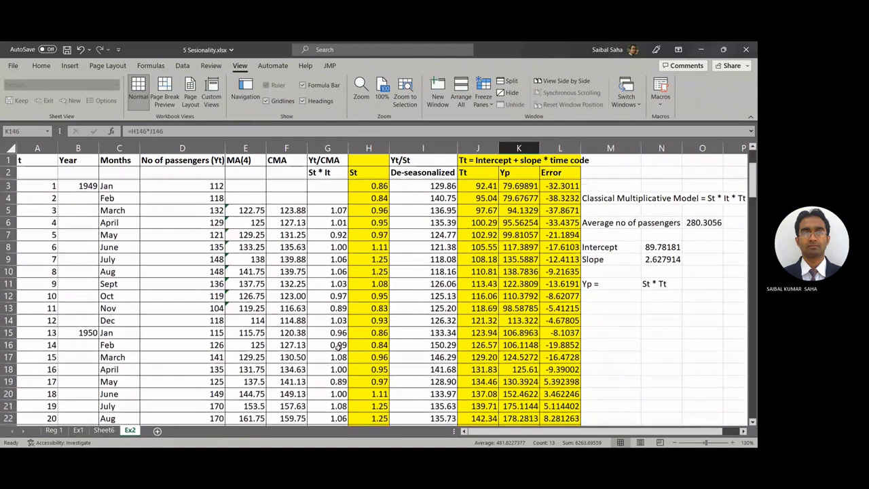
left_click(645, 319)
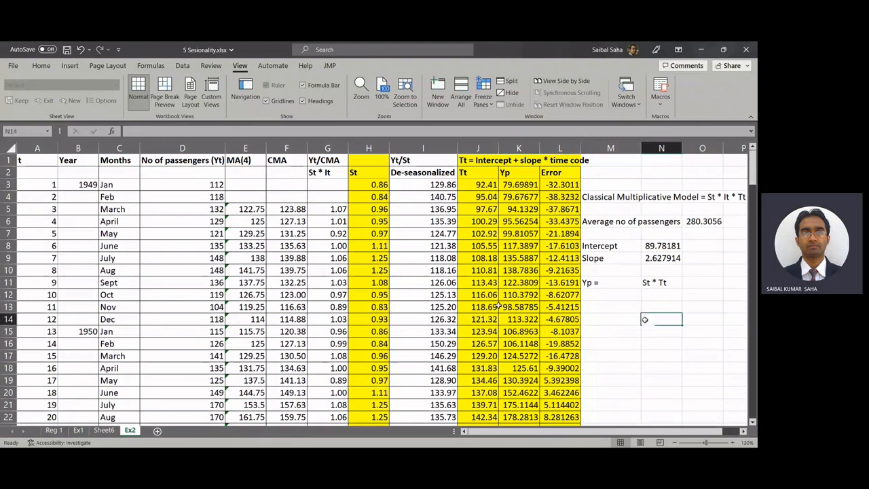
left_click(67, 51)
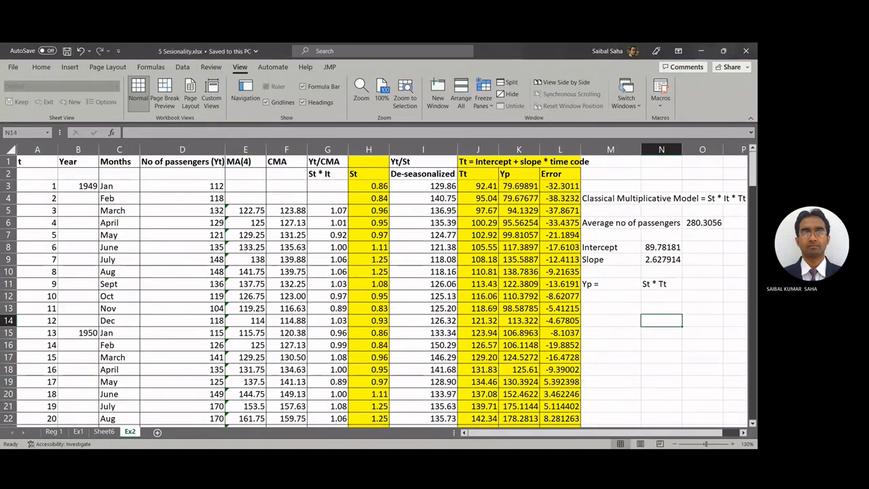
key("alt+Tab")
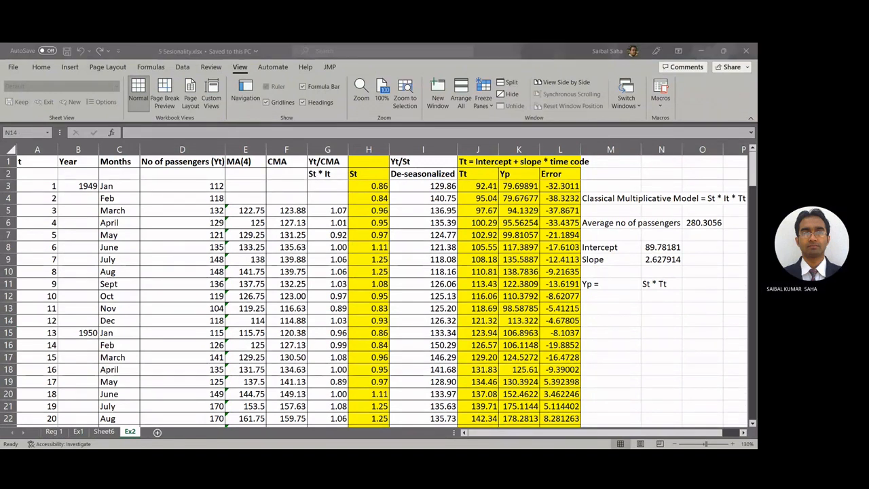